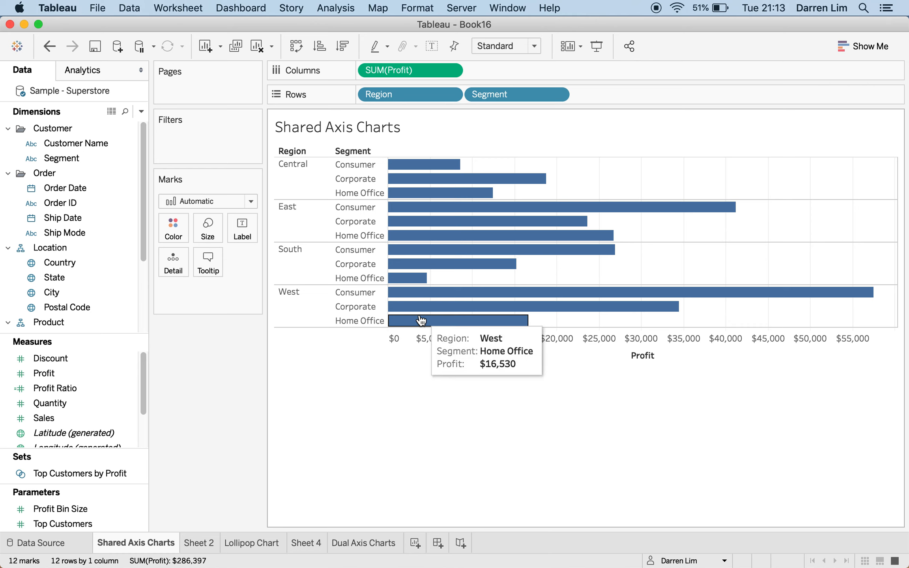
mouse_move(400, 309)
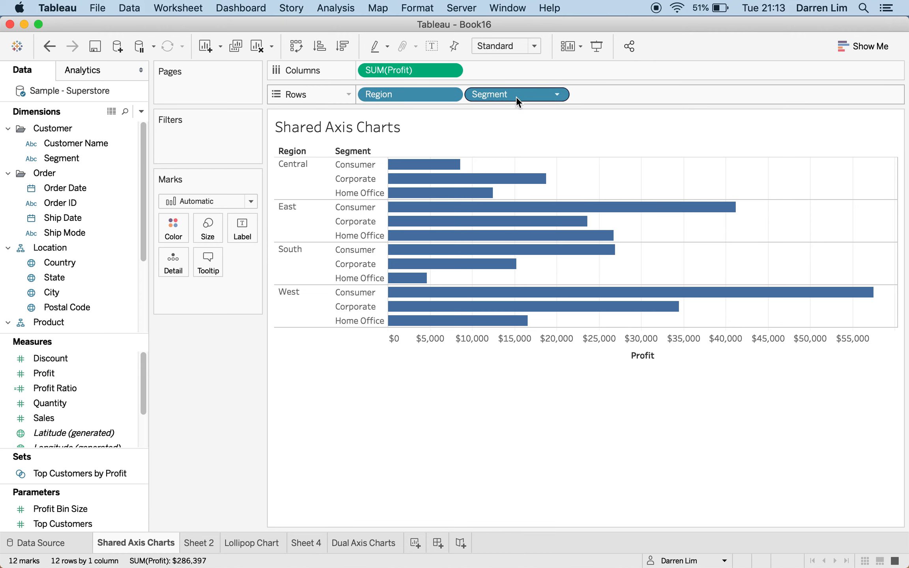
mouse_move(452, 185)
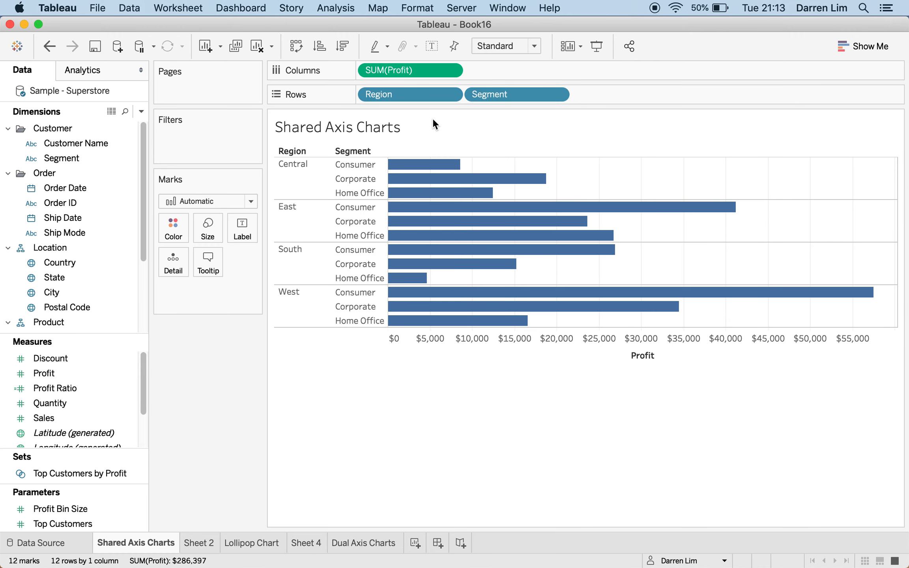
left_click_drag(382, 99, 293, 297)
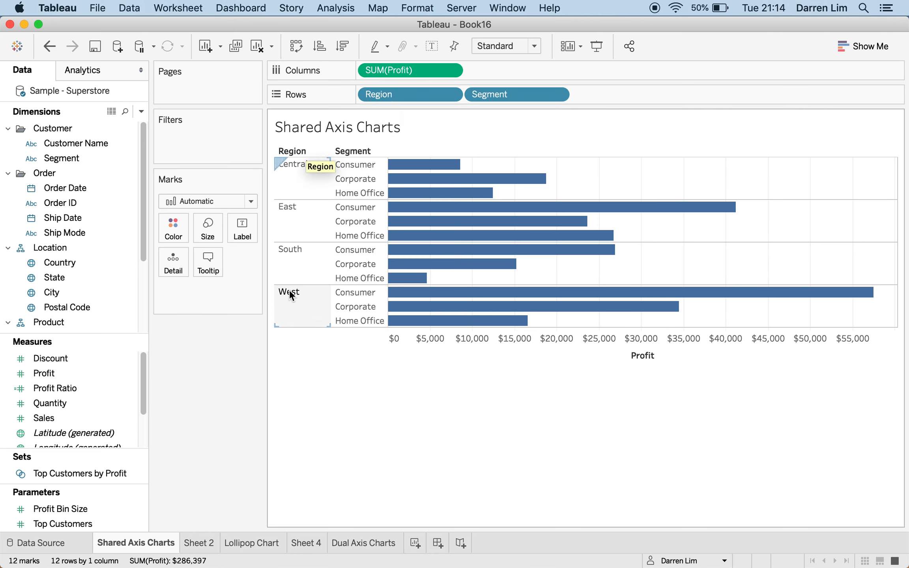
mouse_move(417, 167)
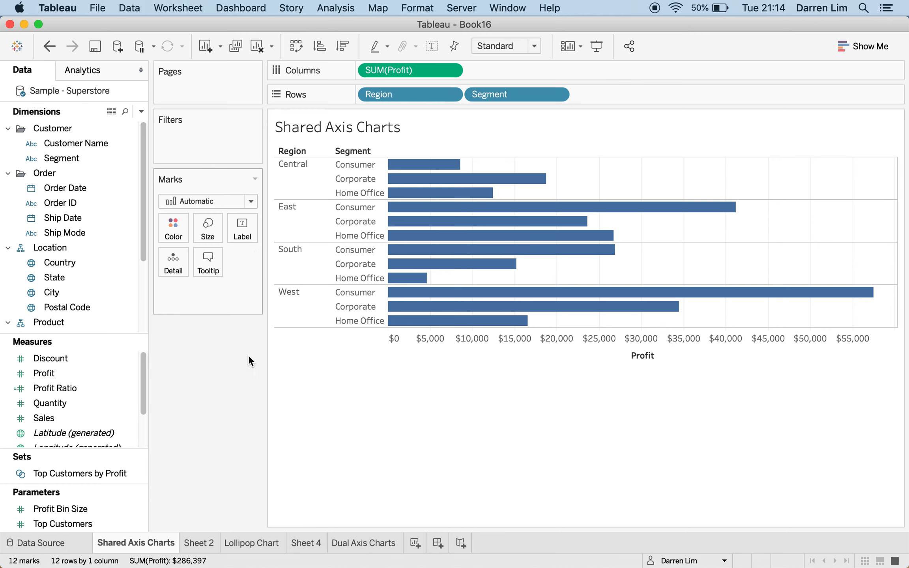
Switch to Sheet 2 and remove all fields from its Columns and Rows.
left_click(206, 543)
left_click_drag(436, 74, 311, 100)
left_click_drag(395, 94, 294, 128)
left_click_drag(414, 71, 24, 193)
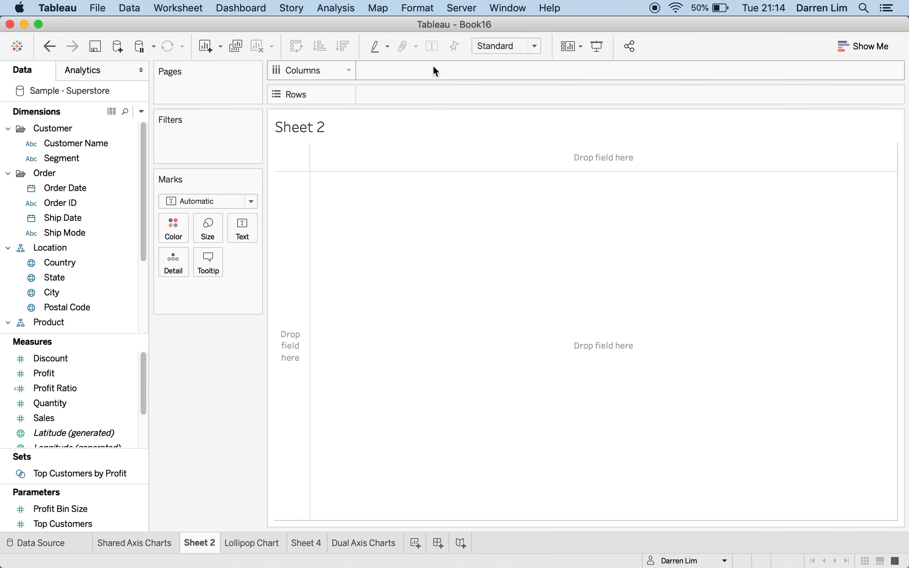
Plot Profit on Columns, broken down on Rows by Segment and within it by Region.
left_click_drag(45, 377, 403, 71)
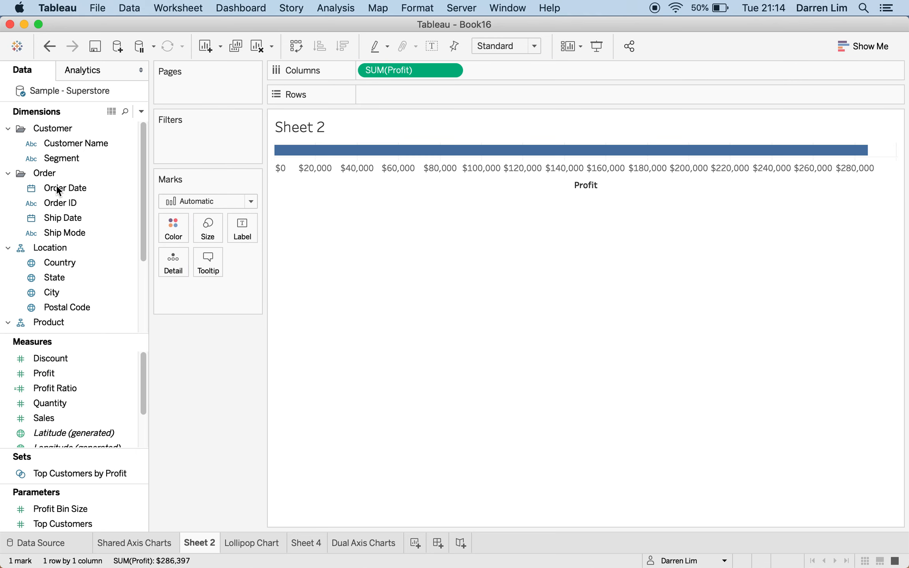
left_click_drag(60, 158, 378, 94)
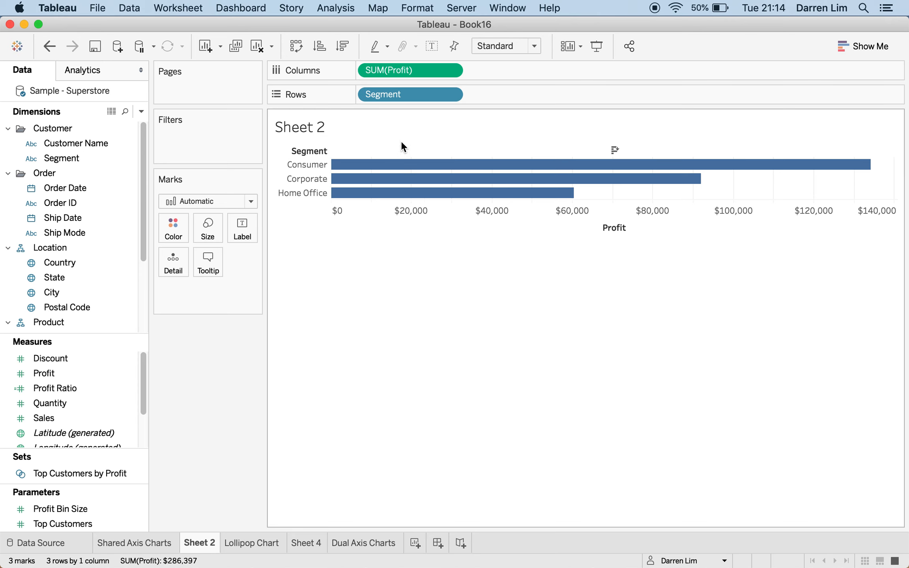
left_click_drag(142, 186, 140, 257)
left_click(63, 308)
left_click_drag(62, 308, 513, 94)
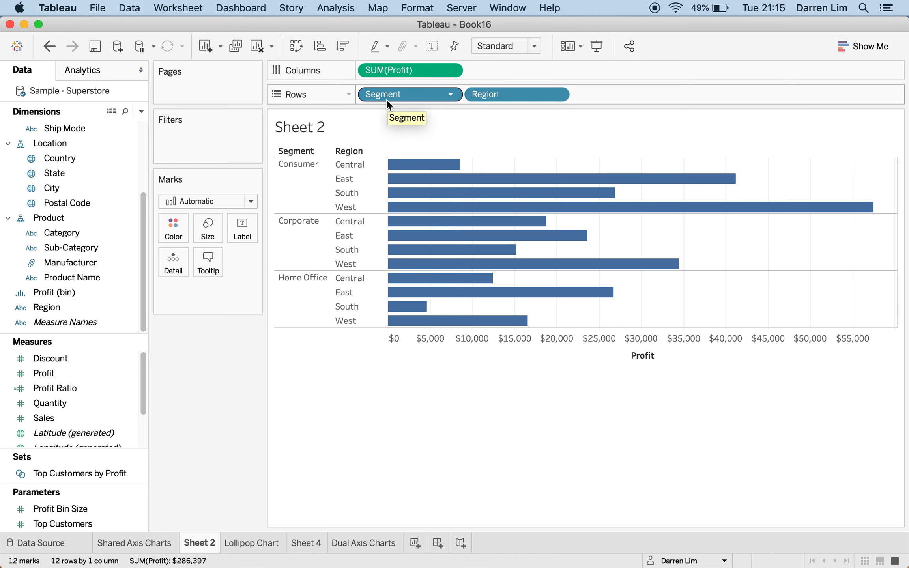
Place Region ahead of Segment and swap rows and columns to turn the bars vertical.
mouse_move(499, 97)
left_mouse_down()
mouse_move(360, 92)
mouse_move(511, 100)
mouse_move(360, 95)
left_mouse_up()
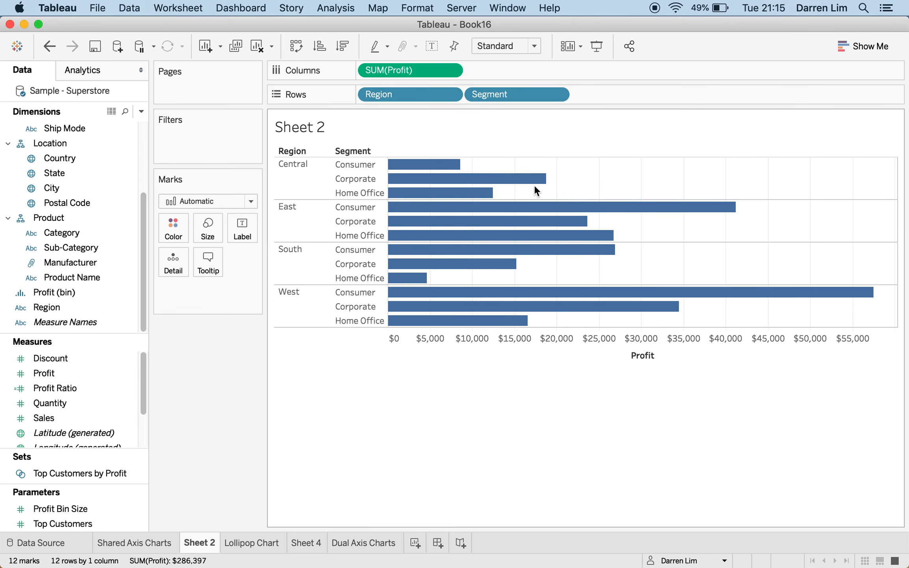
left_click(296, 47)
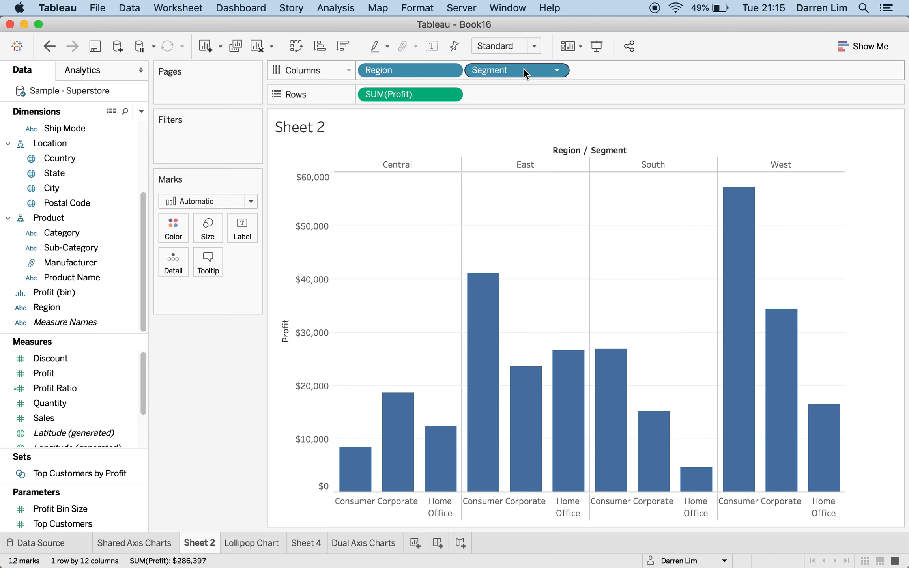
mouse_move(517, 448)
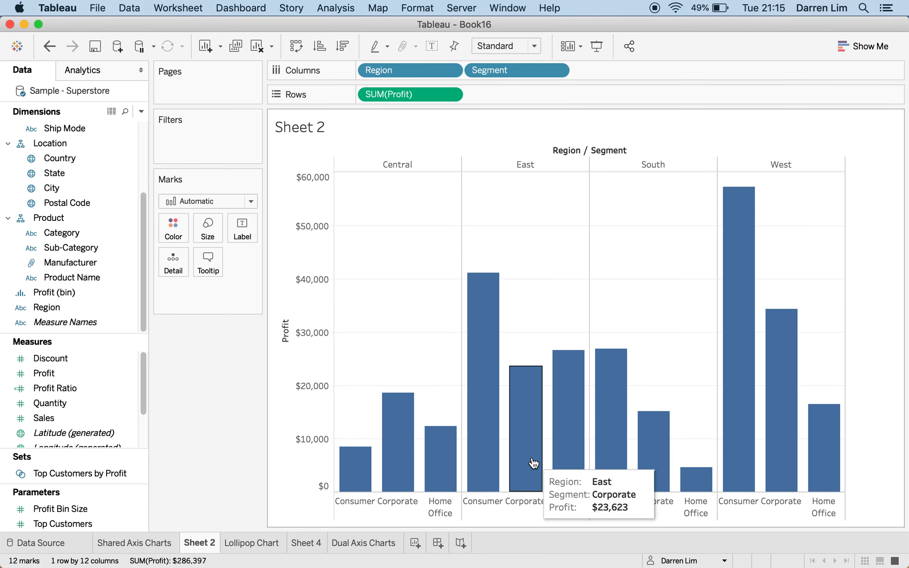
mouse_move(504, 405)
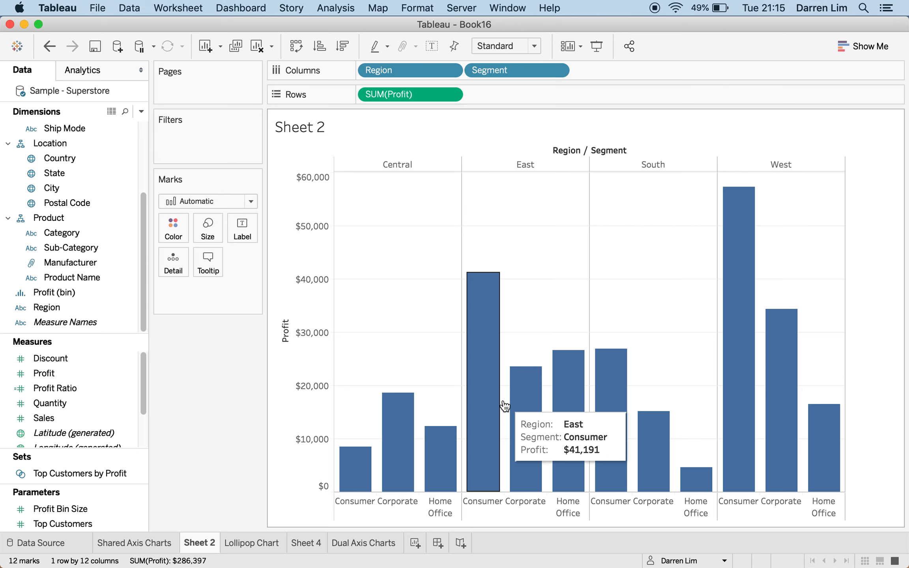
View the Lollipop Chart sheet and examine its profit marks for individual states.
left_click(250, 543)
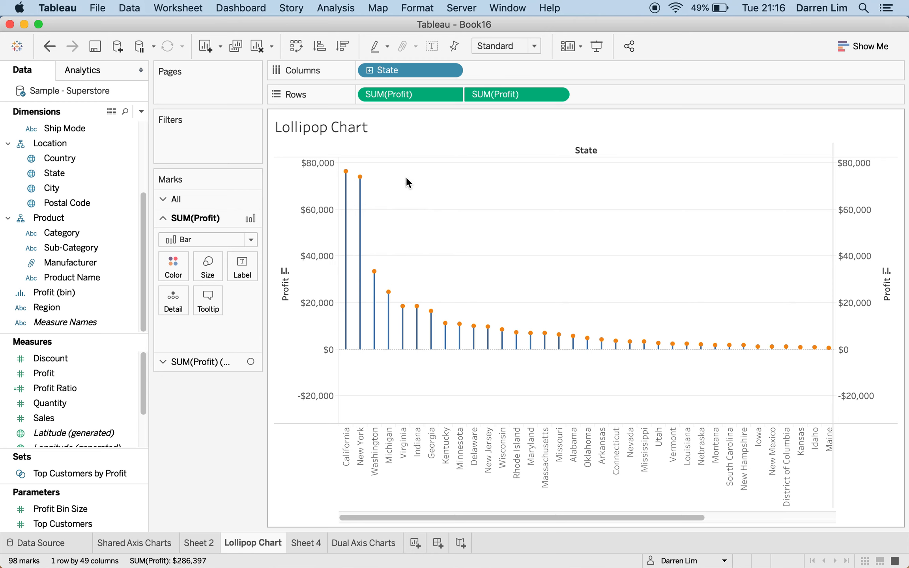
mouse_move(375, 273)
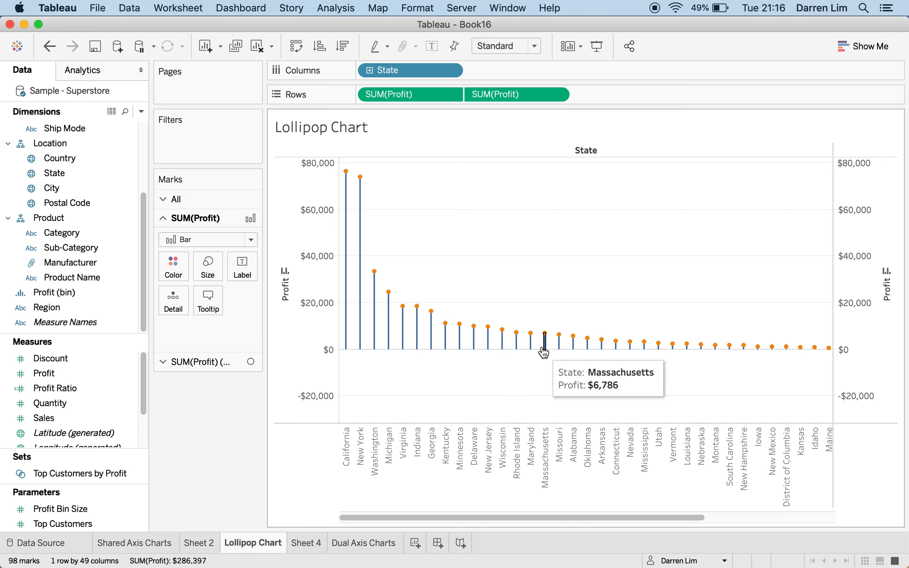
mouse_move(343, 195)
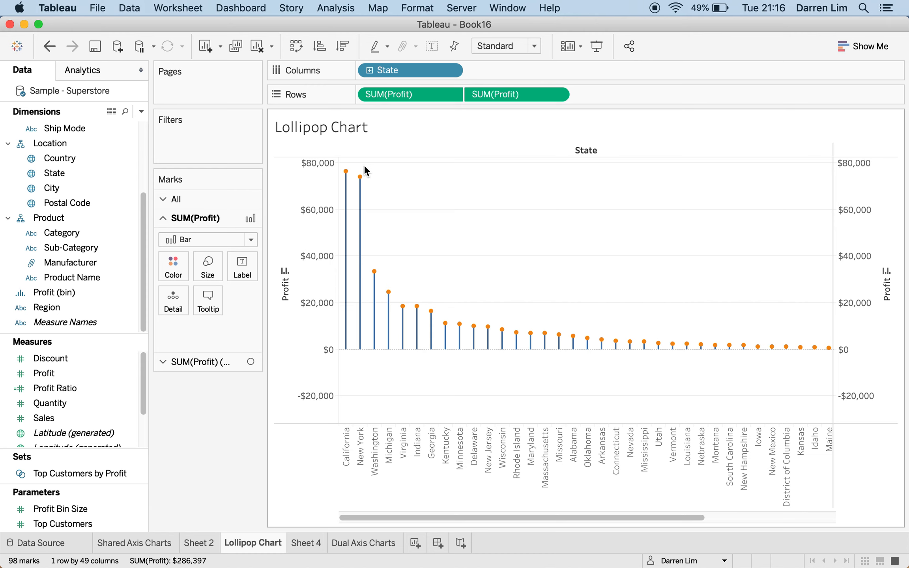
Switch to Sheet 4 and remove all fields from its Columns and Rows.
left_click(301, 545)
left_click_drag(404, 75, 112, 205)
left_click_drag(364, 93, 155, 254)
left_click_drag(72, 305, 75, 304)
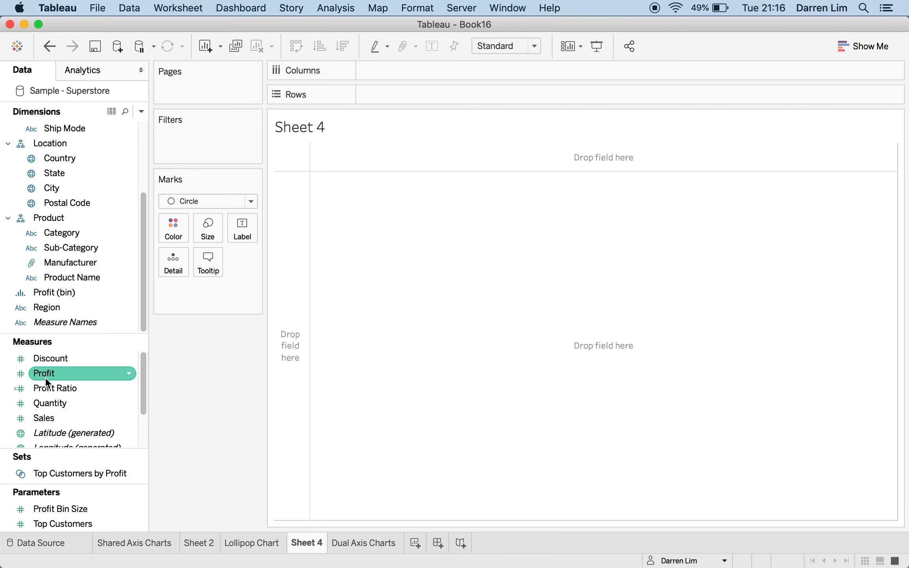
Plot Profit twice against State, with State on Columns and both Profit measures on Rows.
left_click_drag(45, 371, 383, 71)
mouse_move(872, 149)
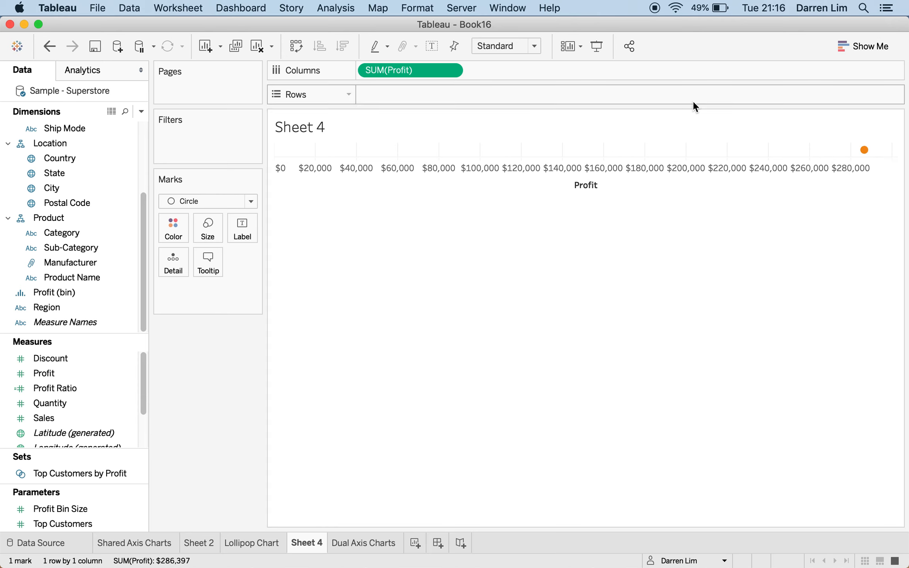
left_click_drag(56, 371, 490, 73)
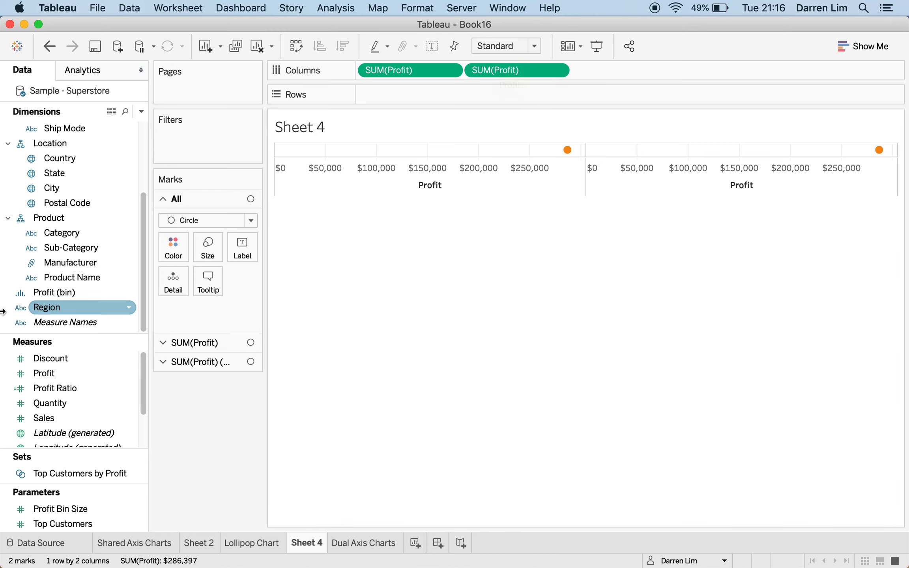
left_click_drag(61, 226, 386, 97)
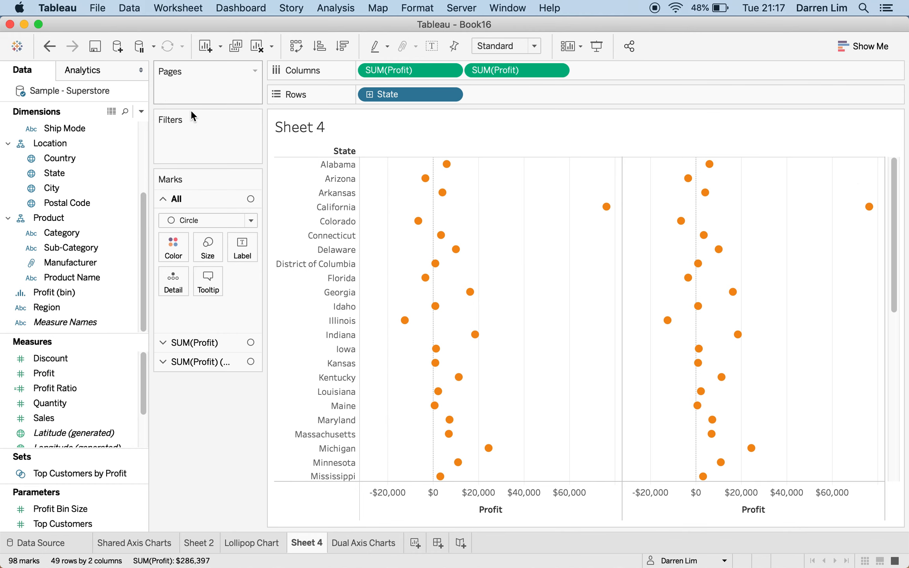
left_click(296, 50)
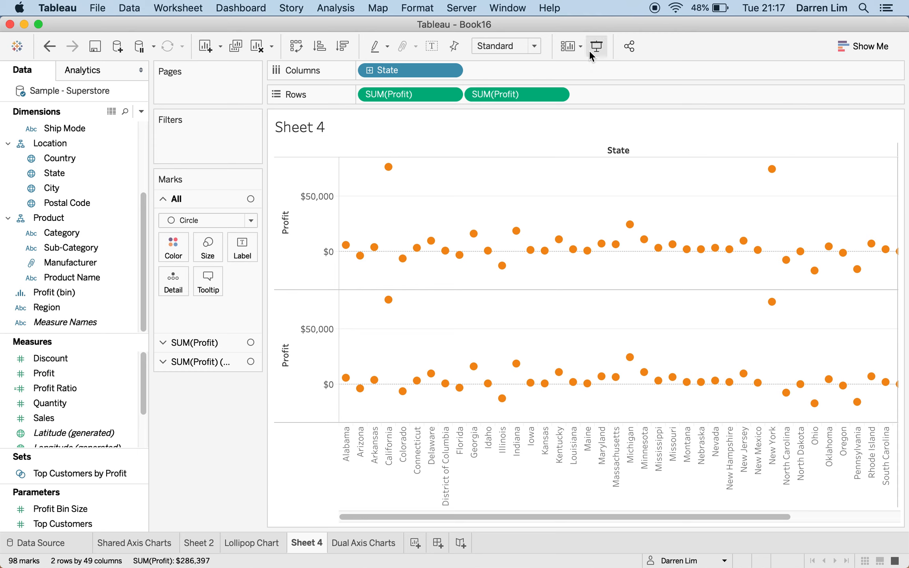
Combine the two Profit measures into a dual axis and hide the header of the secondary Profit axis.
left_click(558, 94)
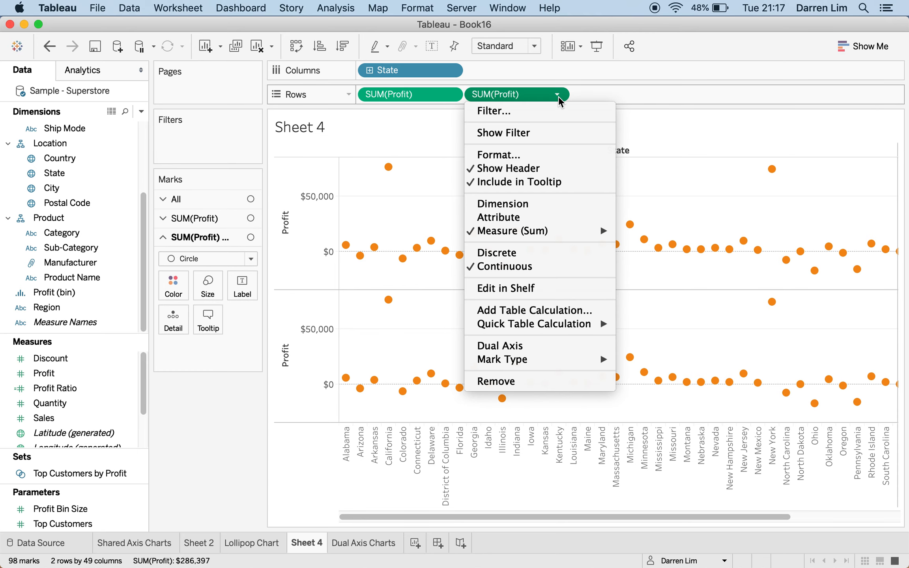
left_click(531, 347)
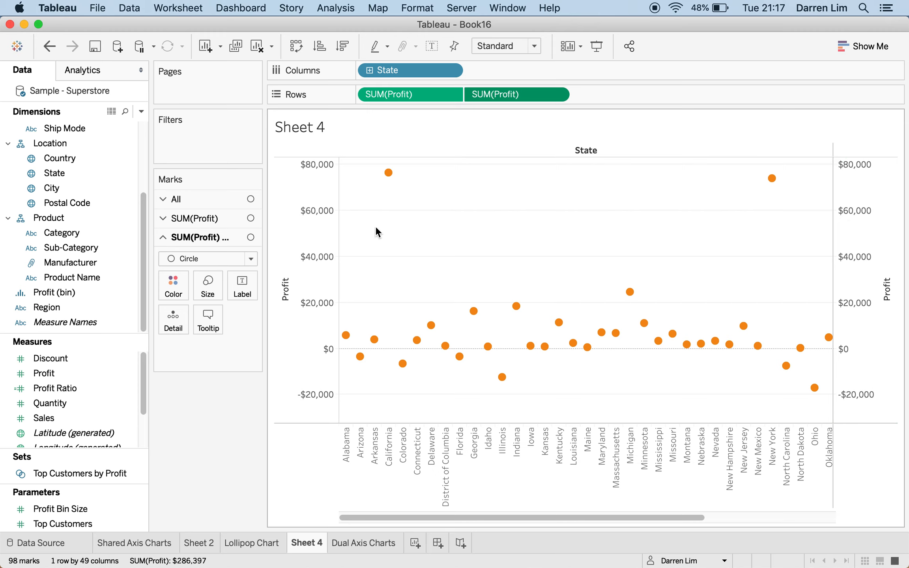
right_click(869, 229)
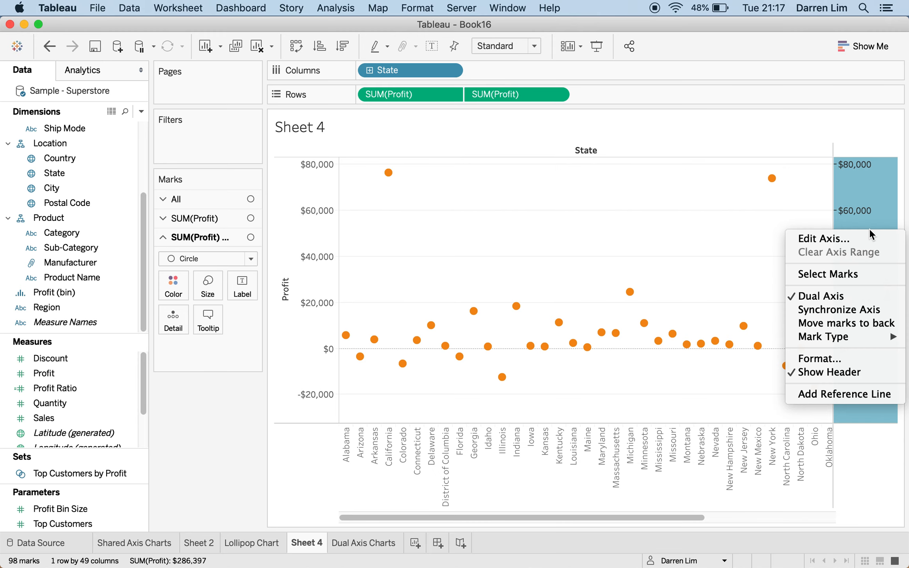
left_click(860, 376)
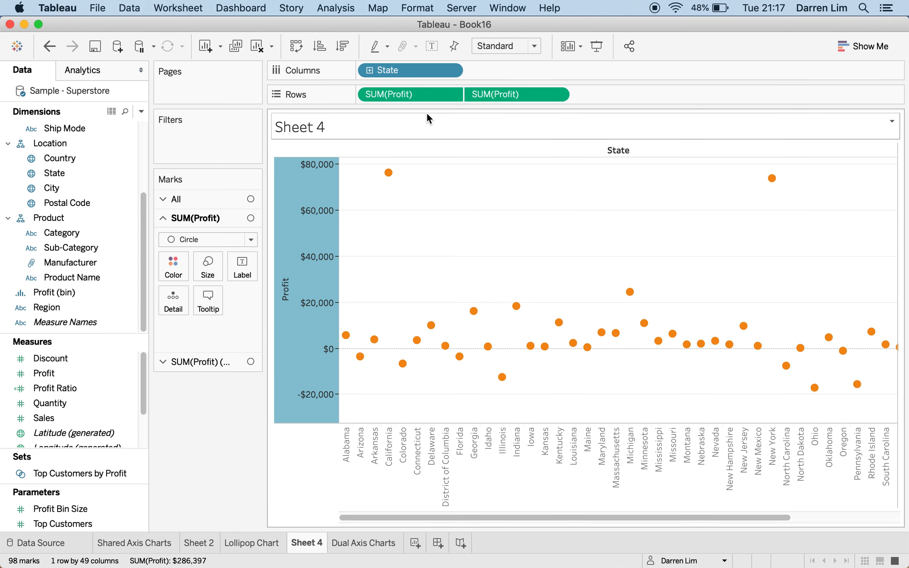
Change the mark type of the first Profit measure to Bar.
left_click(251, 239)
left_click(243, 271)
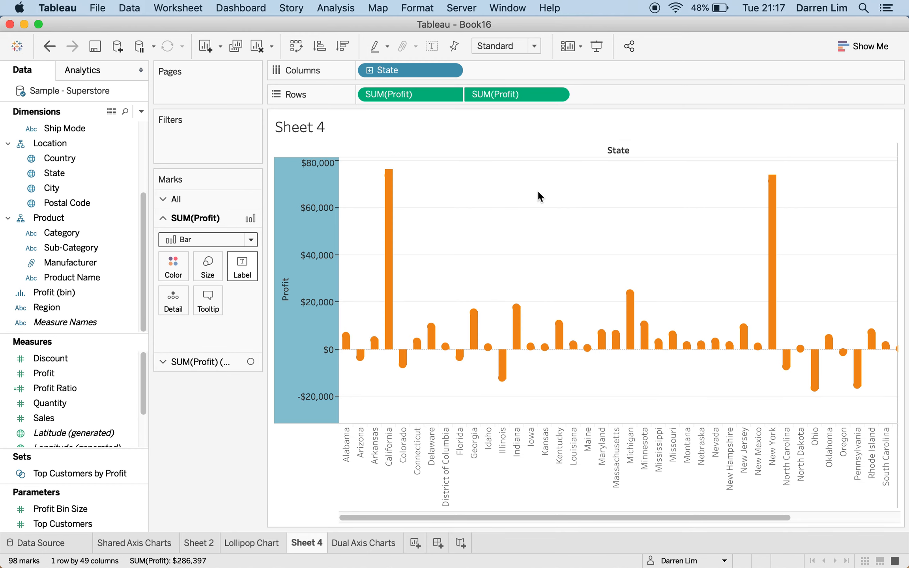
mouse_move(348, 342)
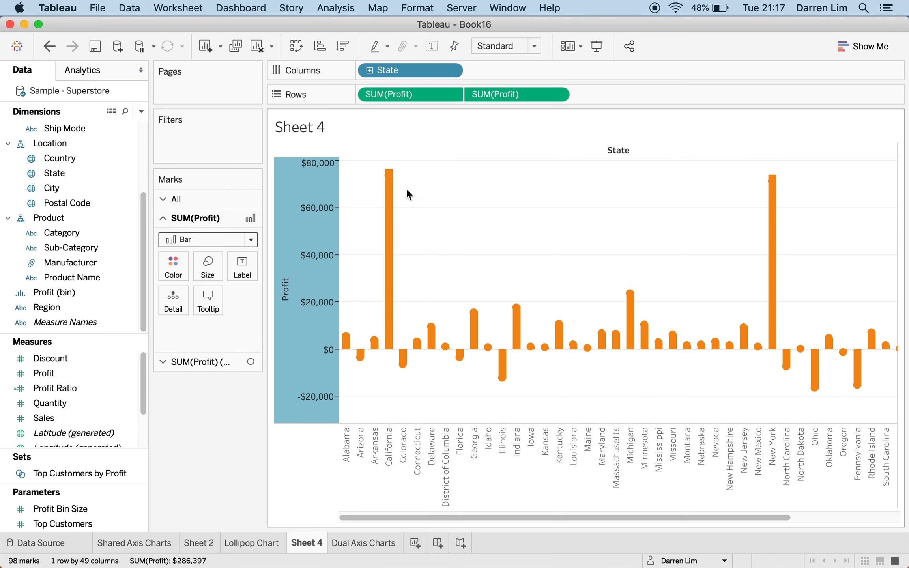
mouse_move(395, 349)
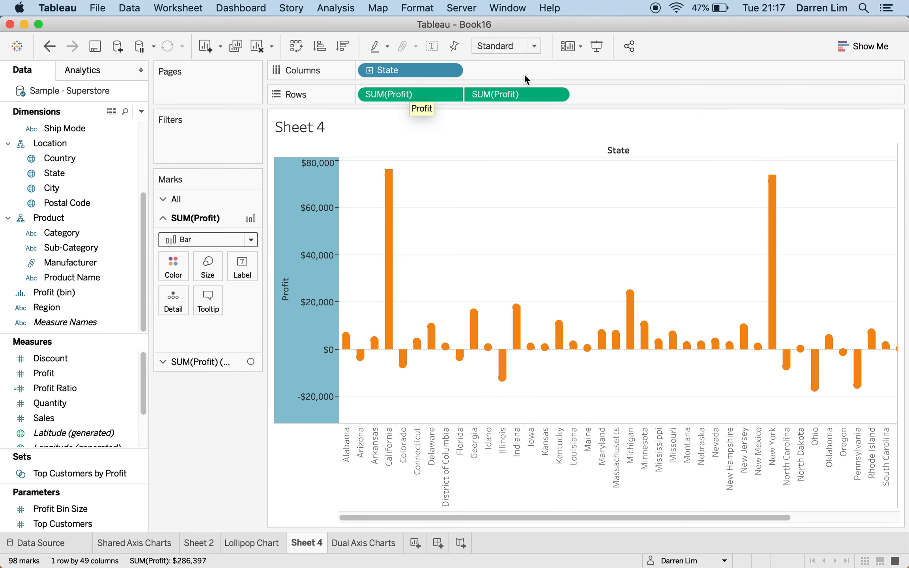
Colour the circle marks of the second Profit measure black.
left_click(188, 362)
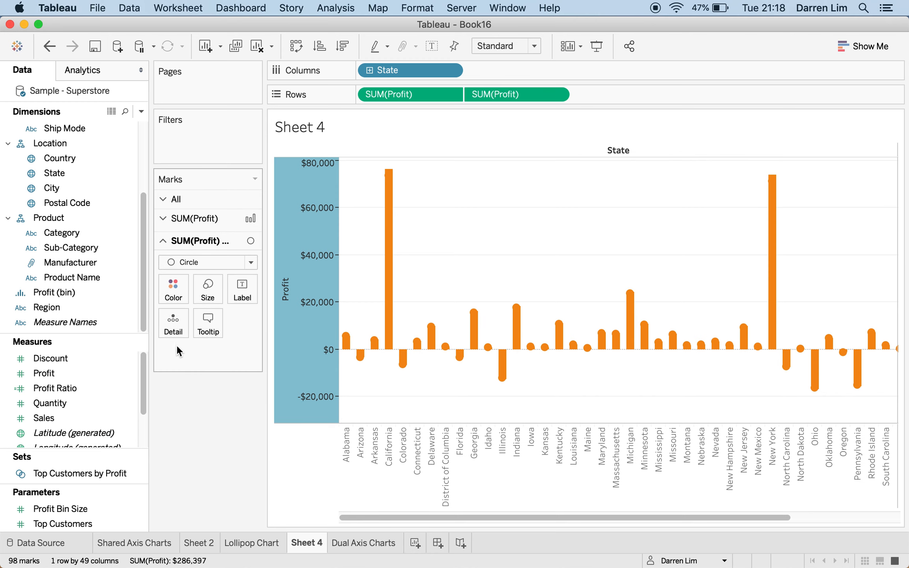
left_click(175, 289)
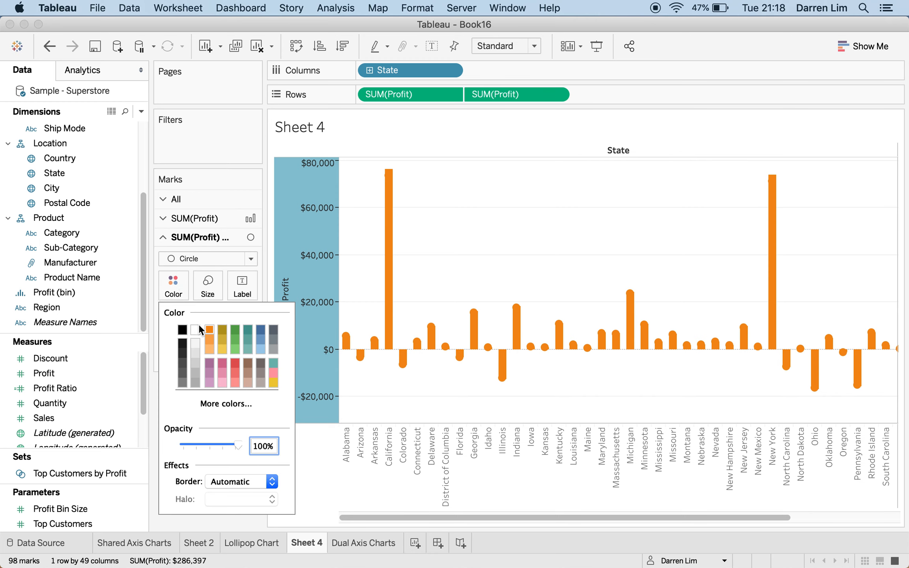
left_click(182, 331)
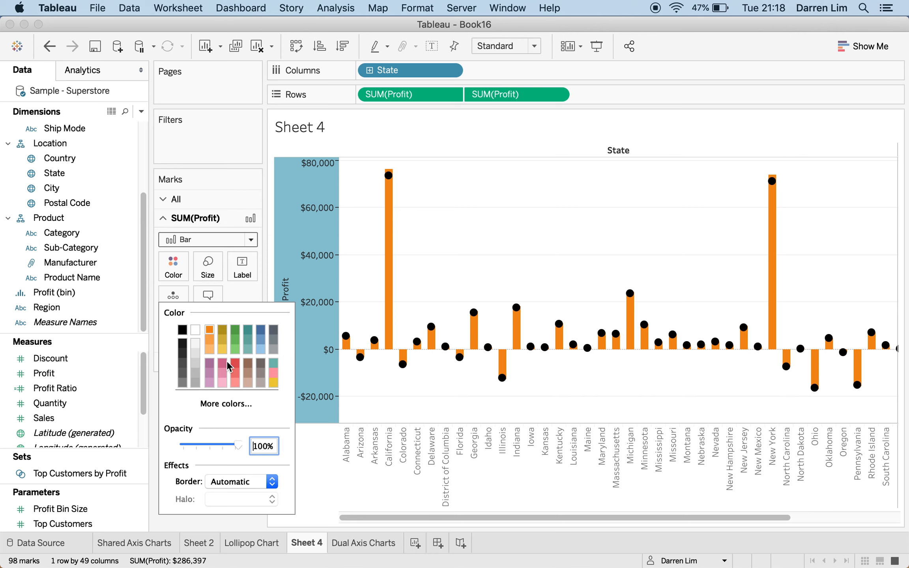
Try pink and purple on the Profit bars and settle on a light red.
left_click(222, 373)
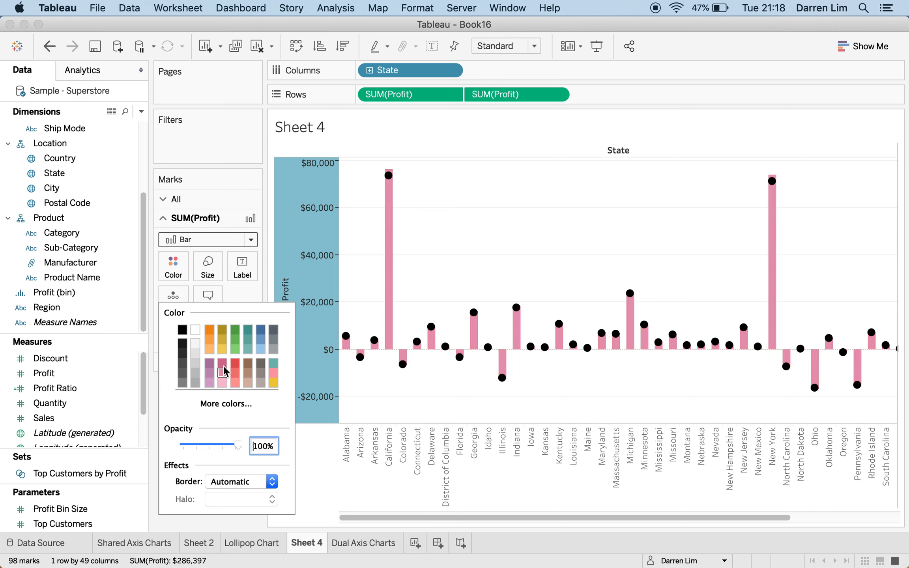
left_click(210, 363)
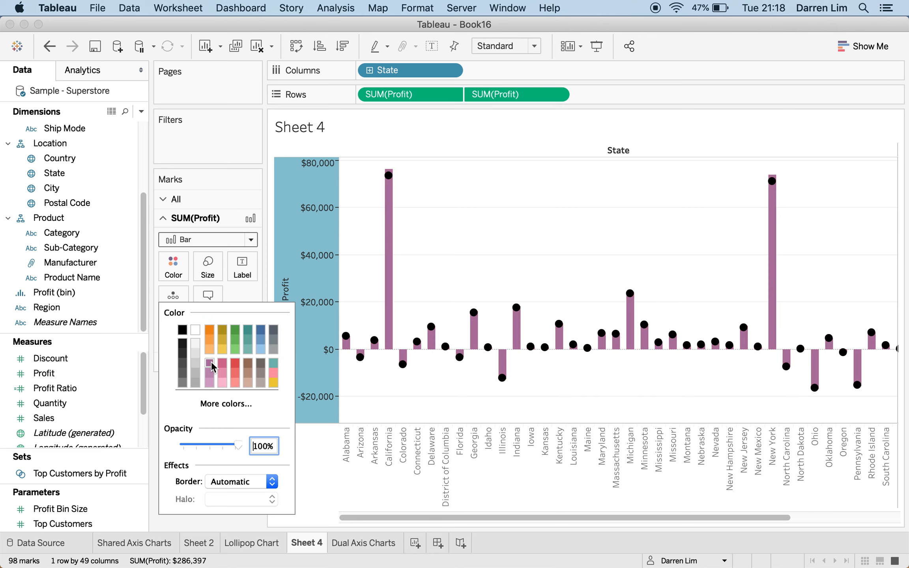
left_click(235, 362)
left_click(235, 373)
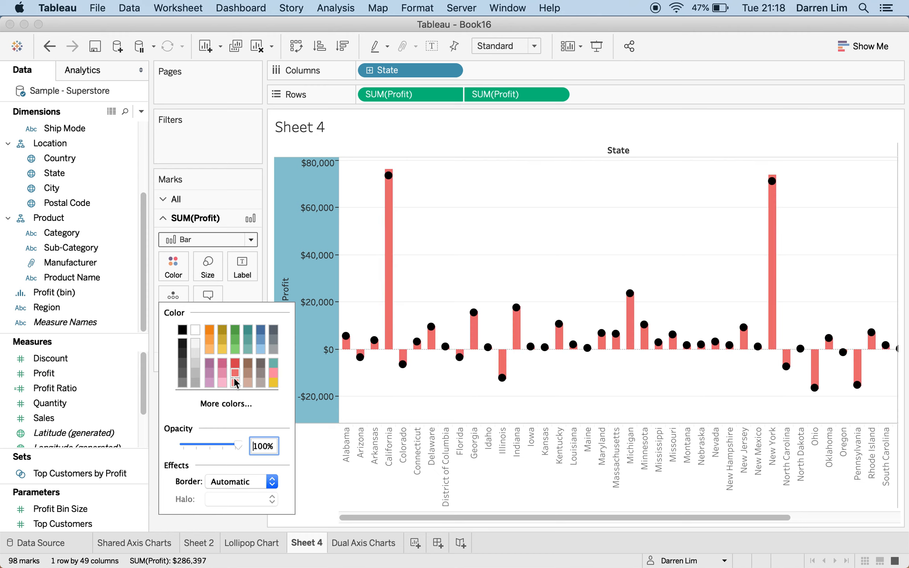
left_click(209, 516)
Try orange and white on the circle marks of the second Profit measure and settle on teal.
left_click(223, 365)
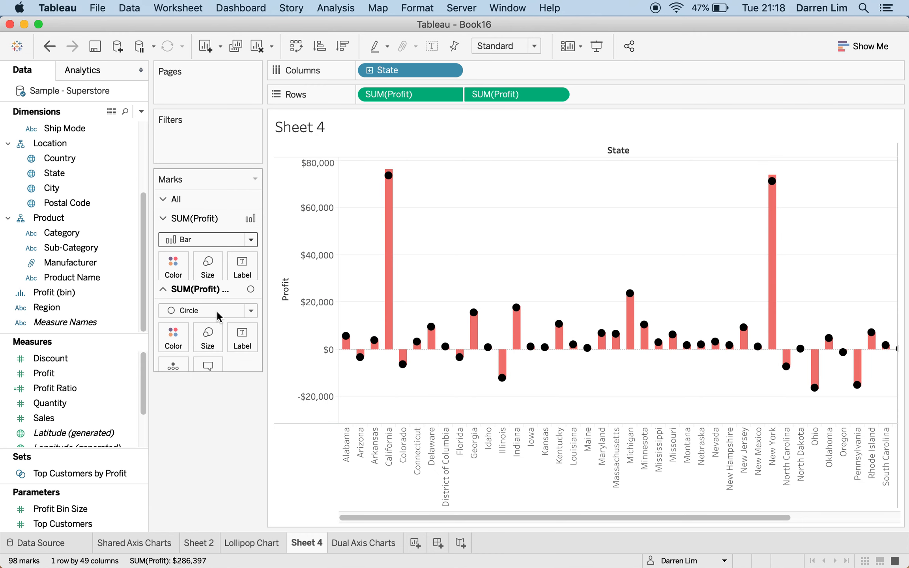
left_click(174, 283)
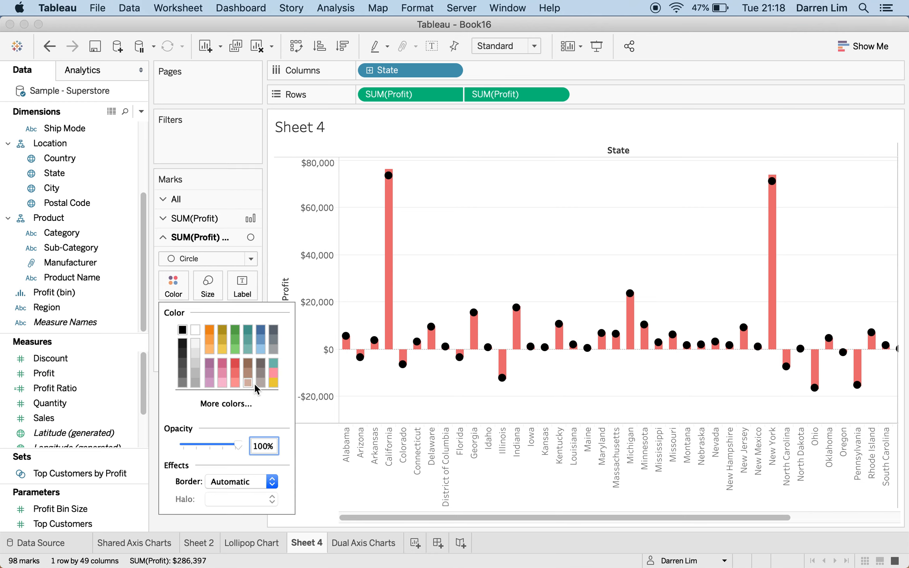
left_click(209, 331)
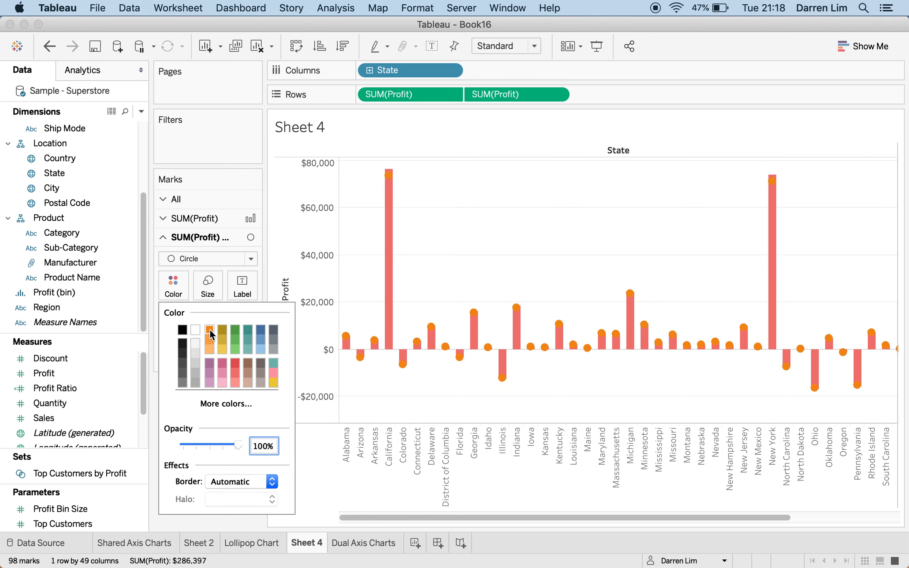
left_click(194, 331)
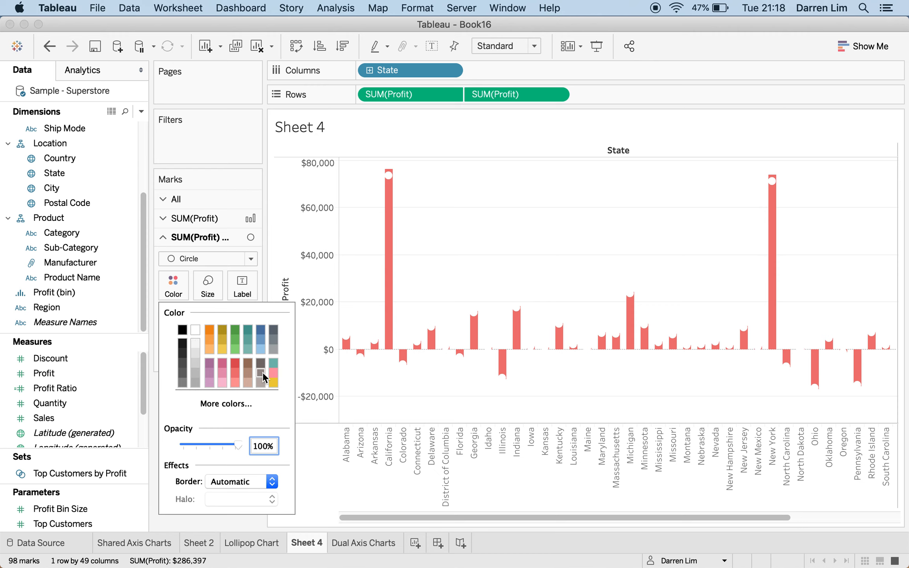
left_click(273, 374)
left_click(272, 363)
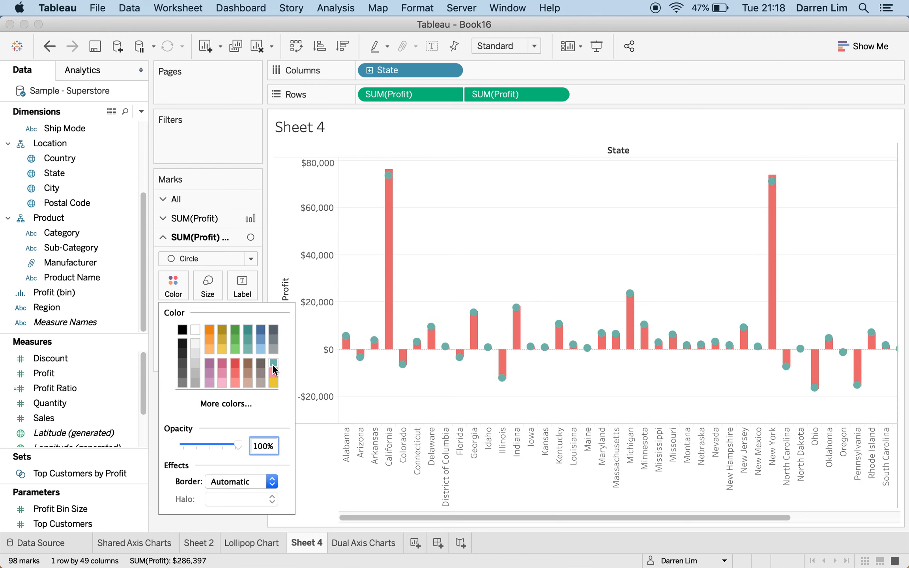
left_click(258, 527)
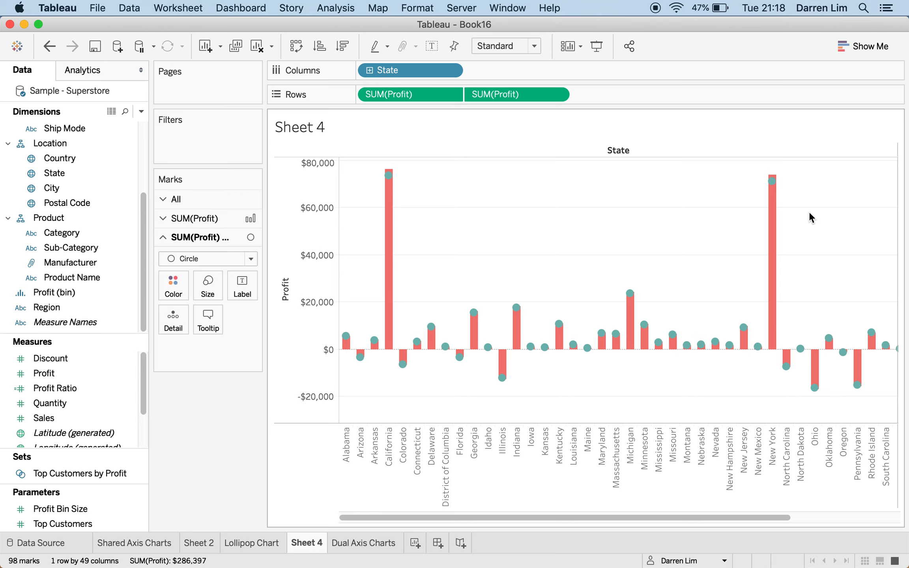
Synchronize the two Profit axes of the lollipop chart.
right_click(902, 250)
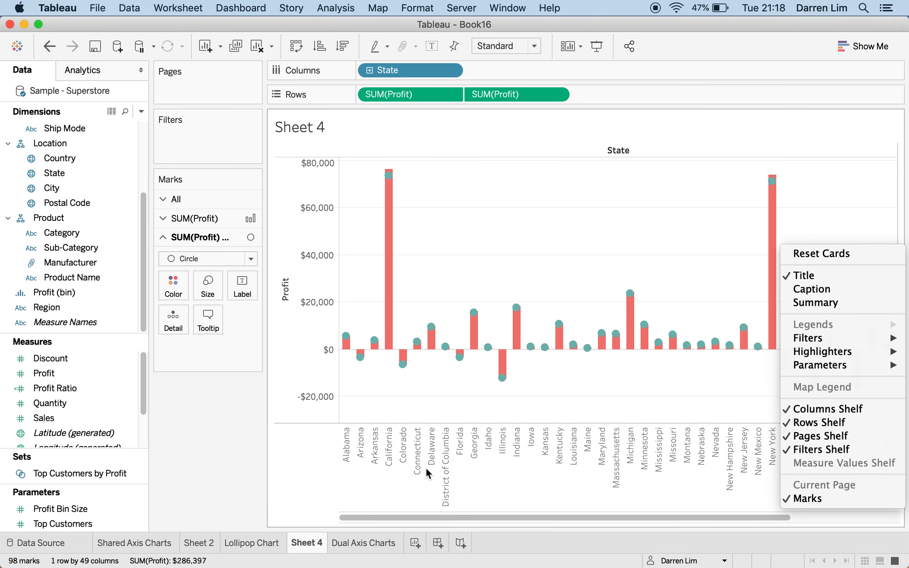
left_click(227, 485)
right_click(316, 327)
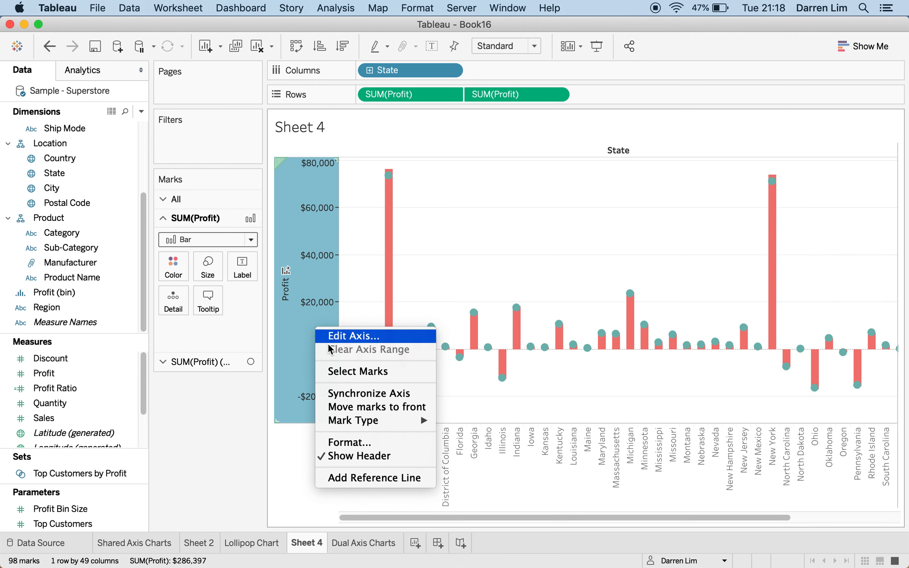
left_click(390, 393)
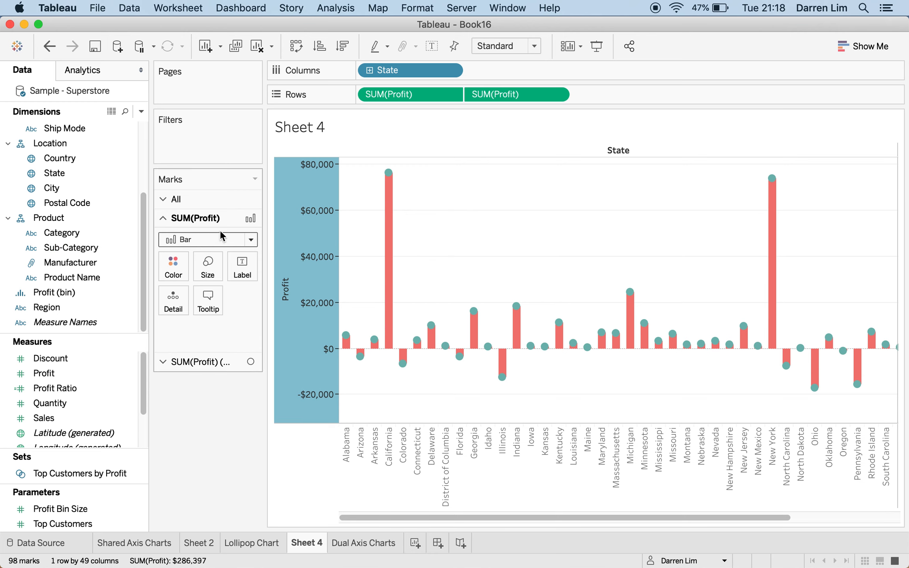
Thin the bars of the first Profit measure into sticks and slightly enlarge the circles of the second.
left_click(207, 265)
left_click_drag(262, 301, 228, 308)
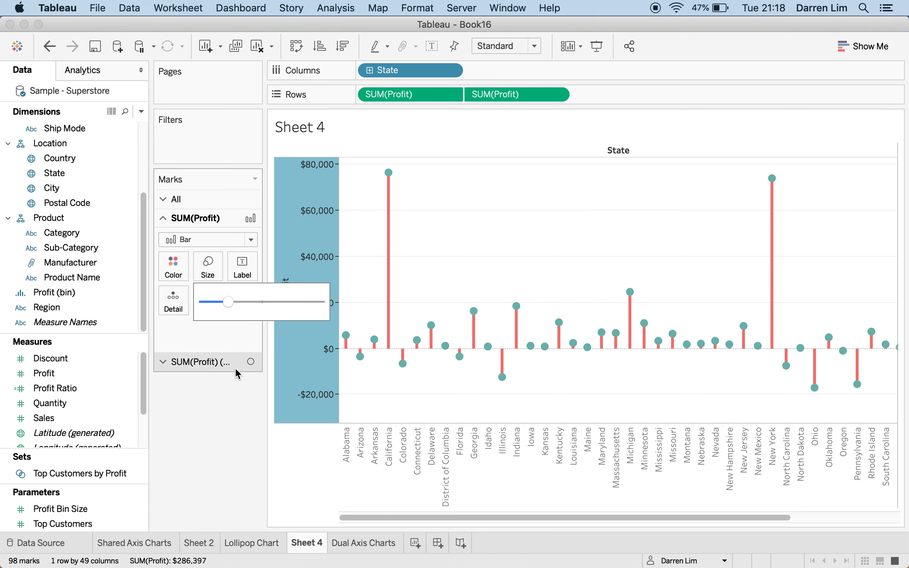
left_click(182, 365)
left_click(203, 290)
mouse_move(233, 321)
left_mouse_down()
mouse_move(251, 321)
mouse_move(242, 324)
left_mouse_up()
left_click(254, 424)
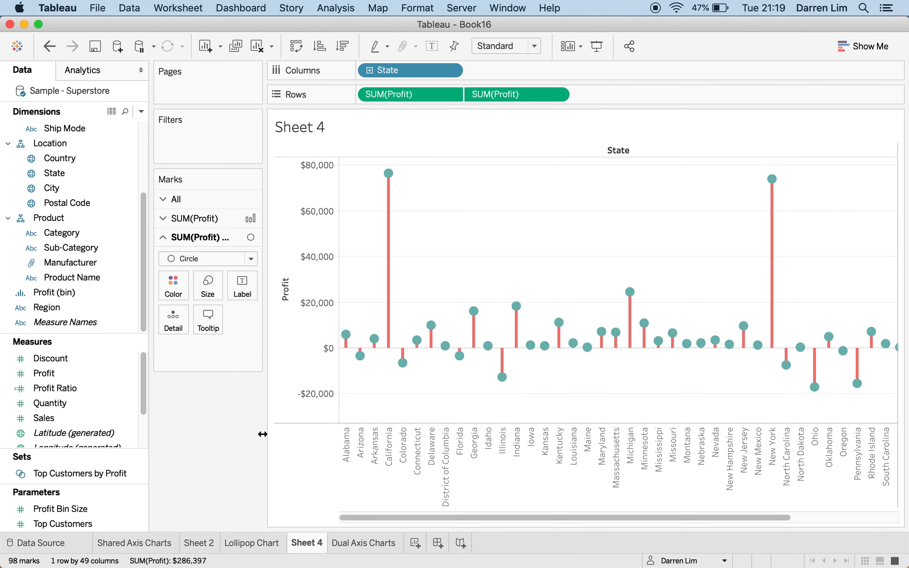
Sort the states by Profit in descending order.
mouse_move(388, 174)
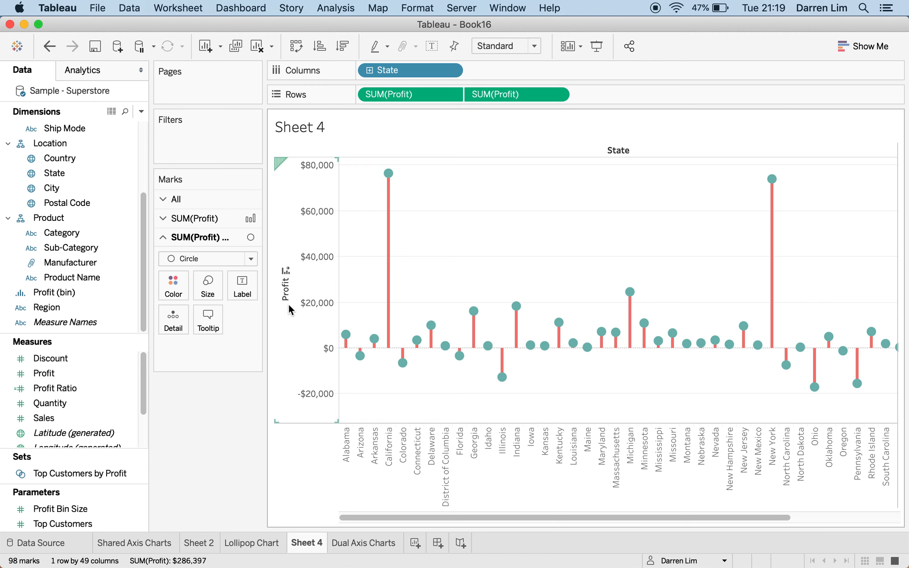
left_click(289, 271)
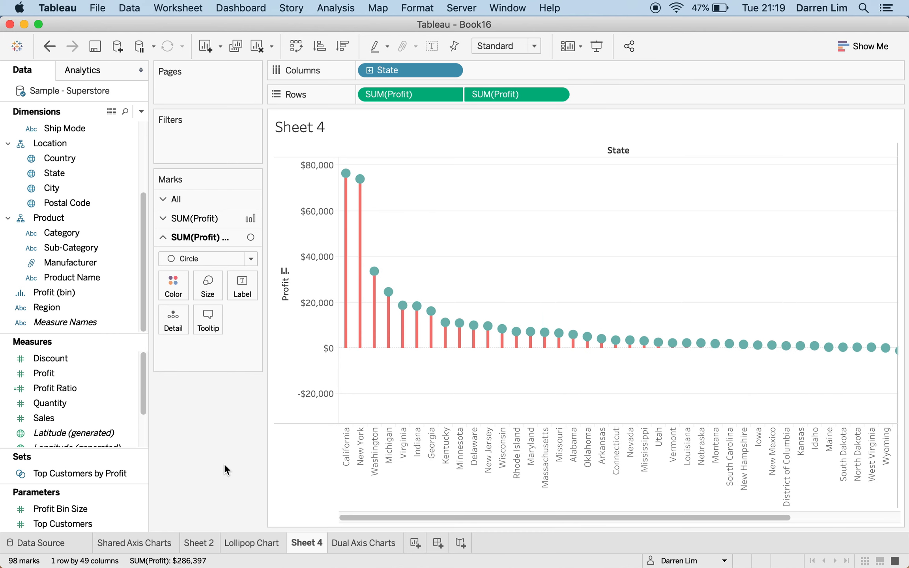
mouse_move(357, 179)
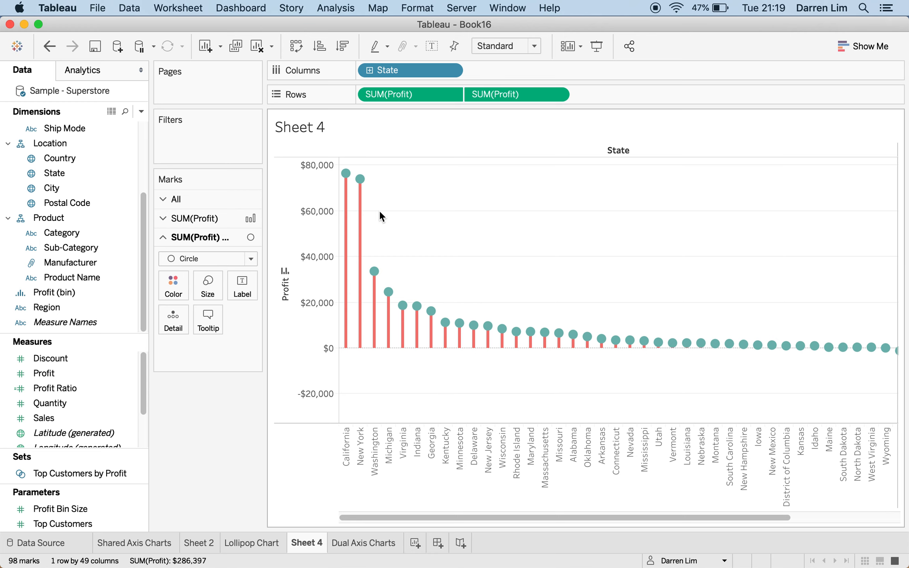
View the Dual Axis Charts sheet, and on a new worksheet place Segment on Columns with Profit and Sales on Rows.
left_click(357, 546)
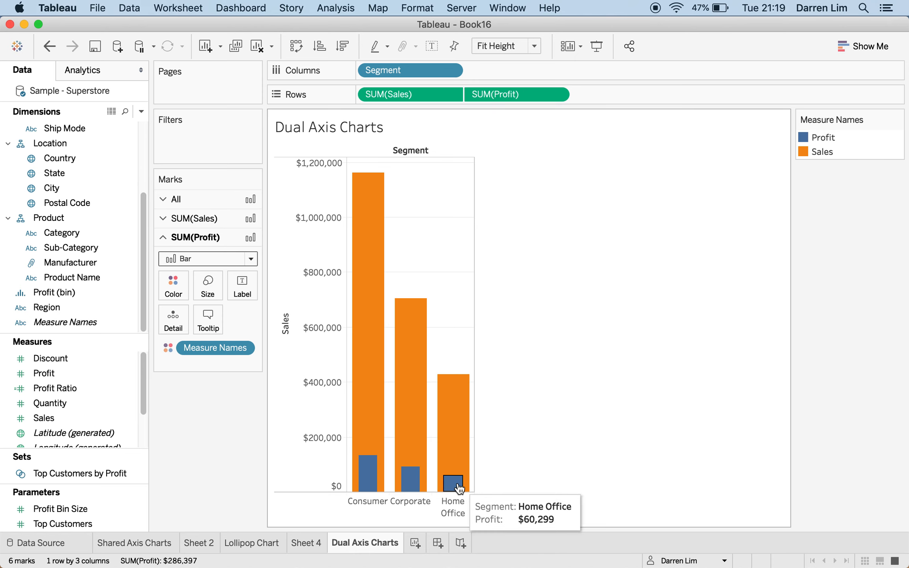
left_click(414, 543)
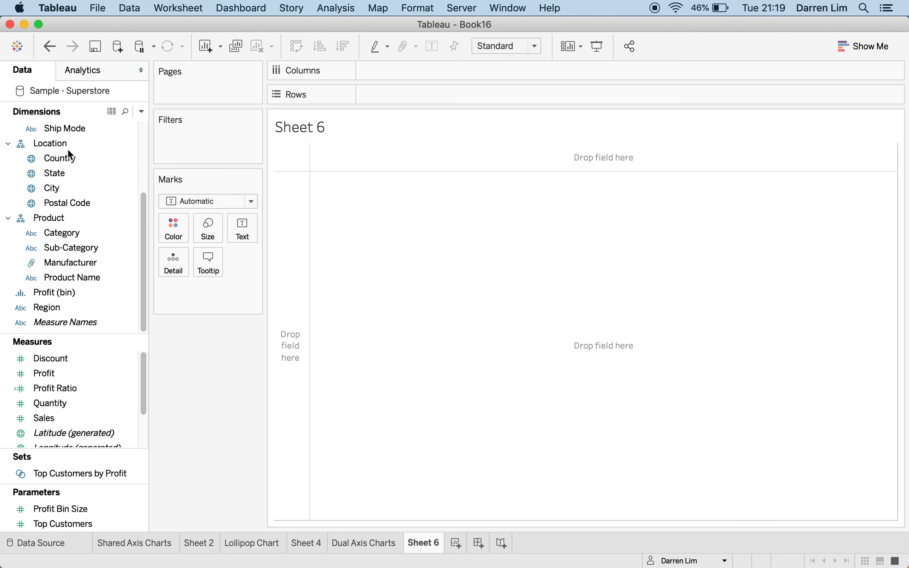
scroll(63, 197, "up", 4)
left_click_drag(69, 160, 485, 63)
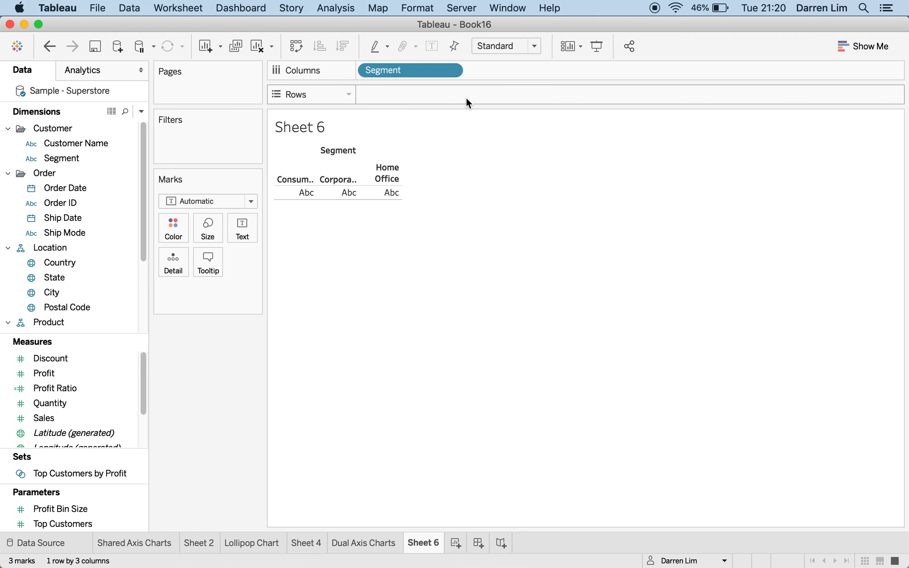
mouse_move(77, 372)
left_mouse_down()
mouse_move(64, 358)
mouse_move(53, 385)
mouse_move(442, 114)
mouse_move(403, 98)
left_mouse_up()
mouse_move(44, 418)
left_mouse_down()
mouse_move(474, 148)
mouse_move(506, 85)
left_mouse_up()
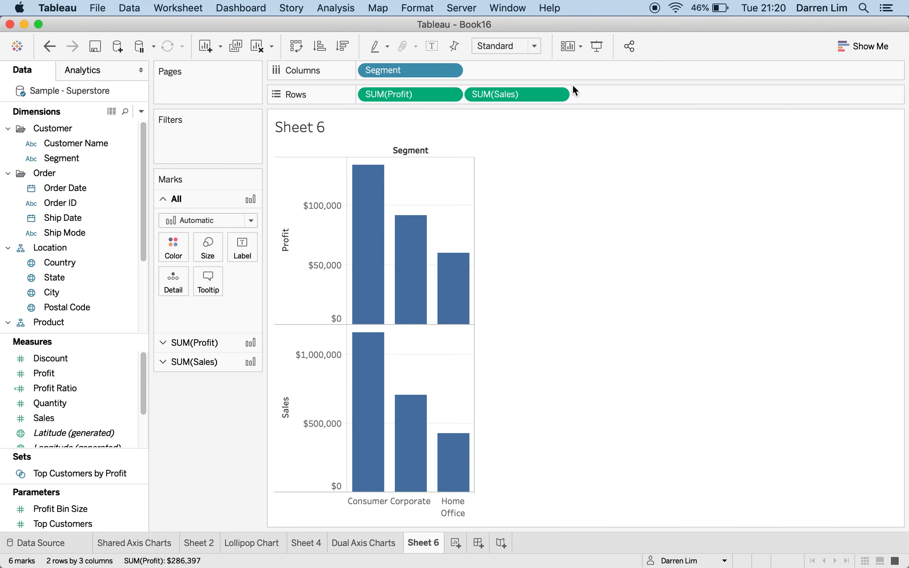
Combine Profit and Sales into a dual axis and synchronize the two axes.
left_click(557, 94)
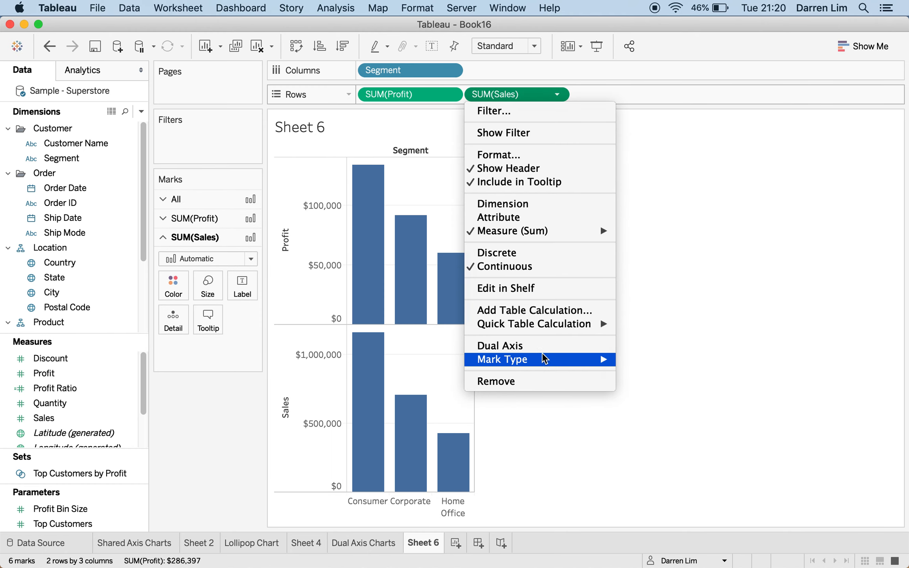
left_click(564, 345)
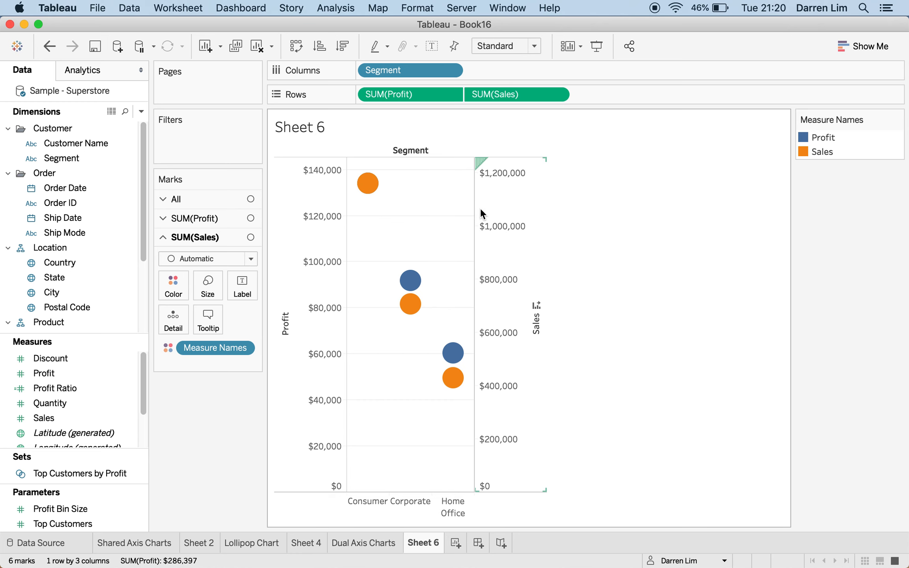
right_click(317, 272)
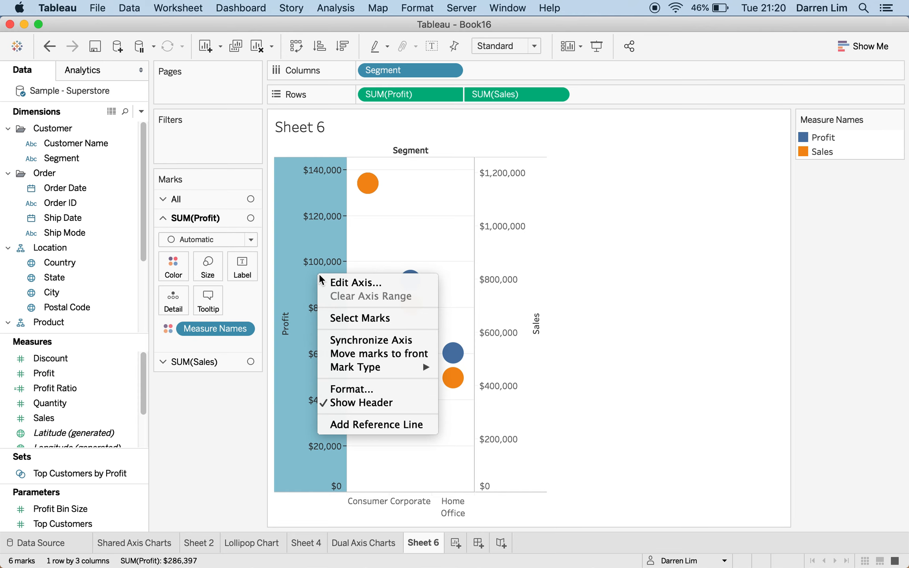
left_click(350, 340)
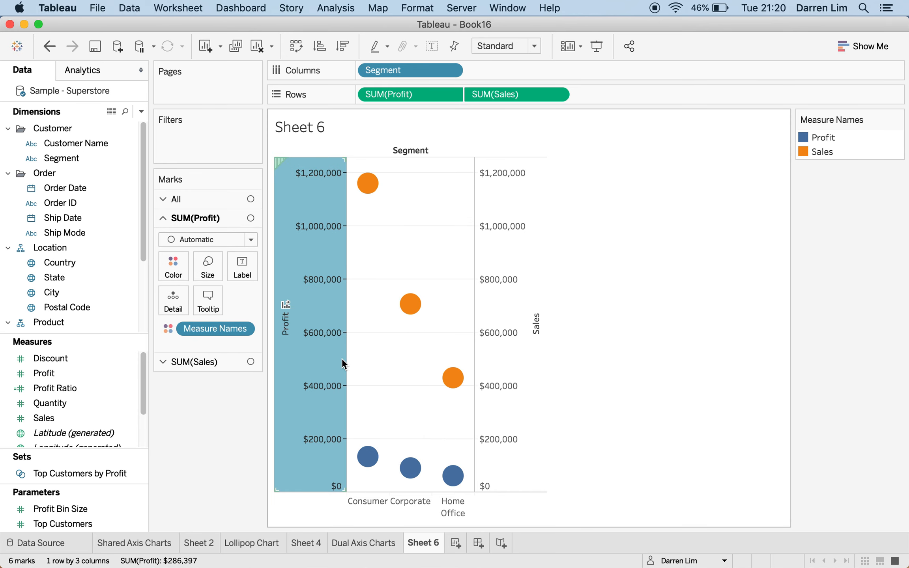
left_click(698, 317)
Change the mark type of both the Profit and the Sales measures to Bar.
mouse_move(420, 482)
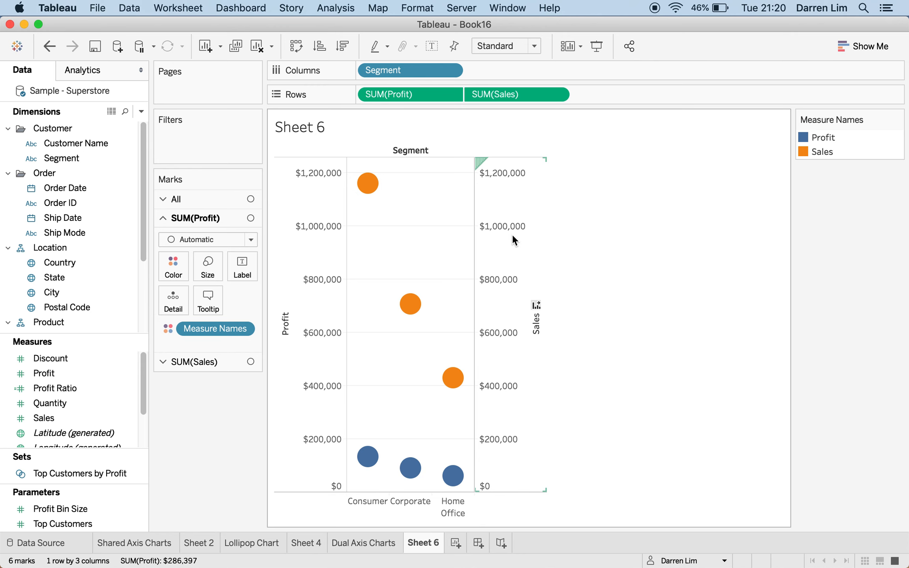
mouse_move(368, 189)
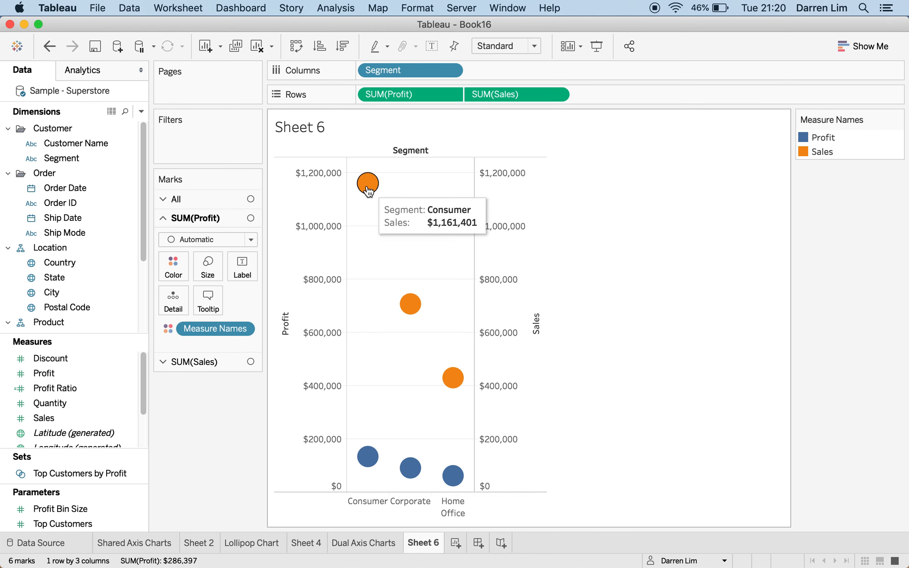
mouse_move(418, 304)
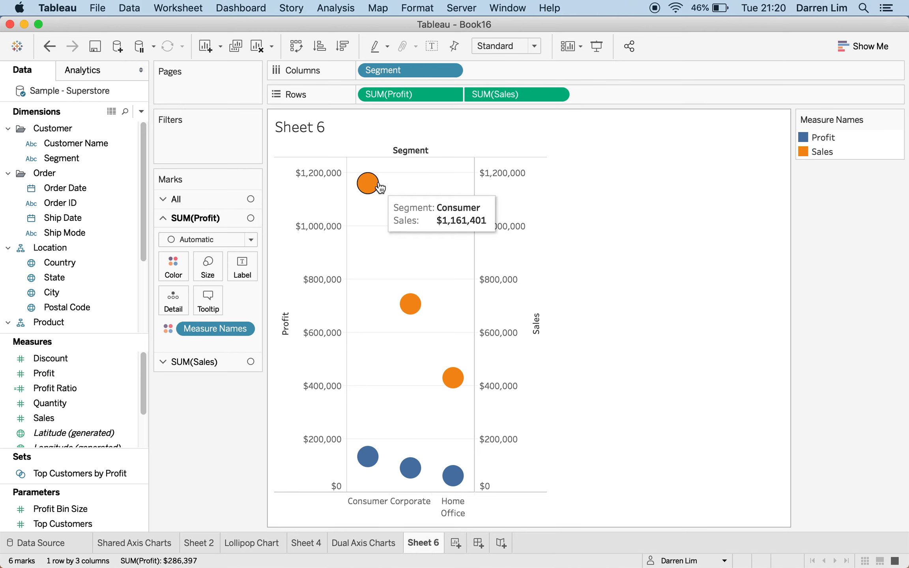
left_click(250, 240)
left_click(221, 265)
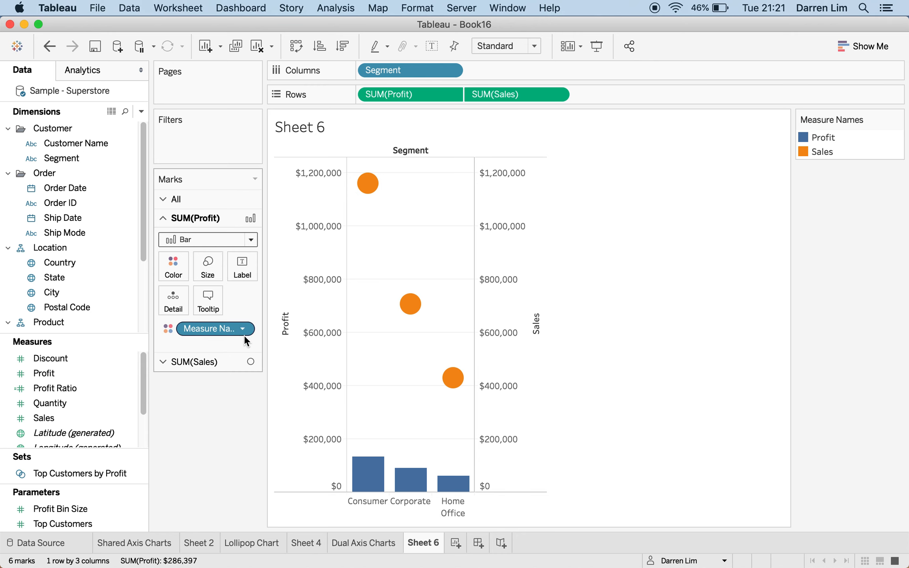
left_click(220, 360)
left_click(251, 259)
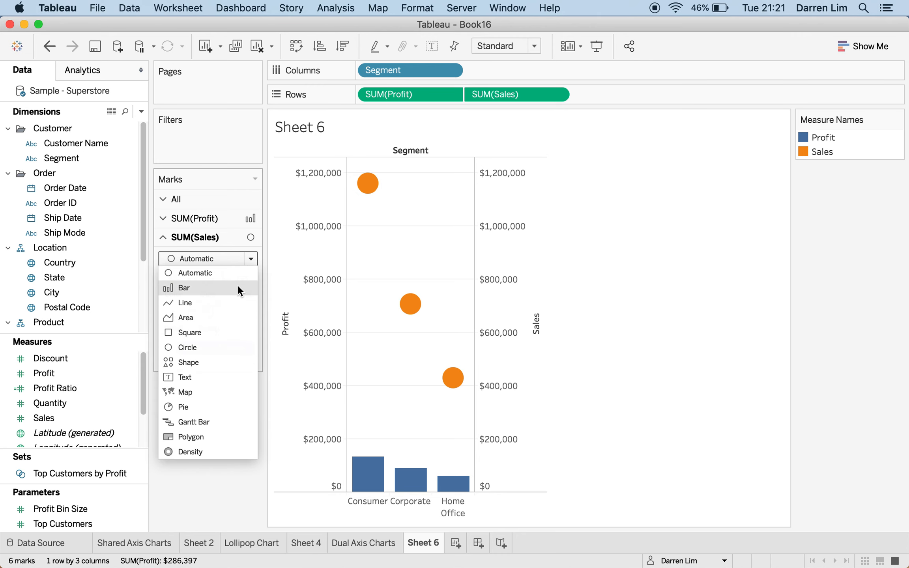
left_click(232, 293)
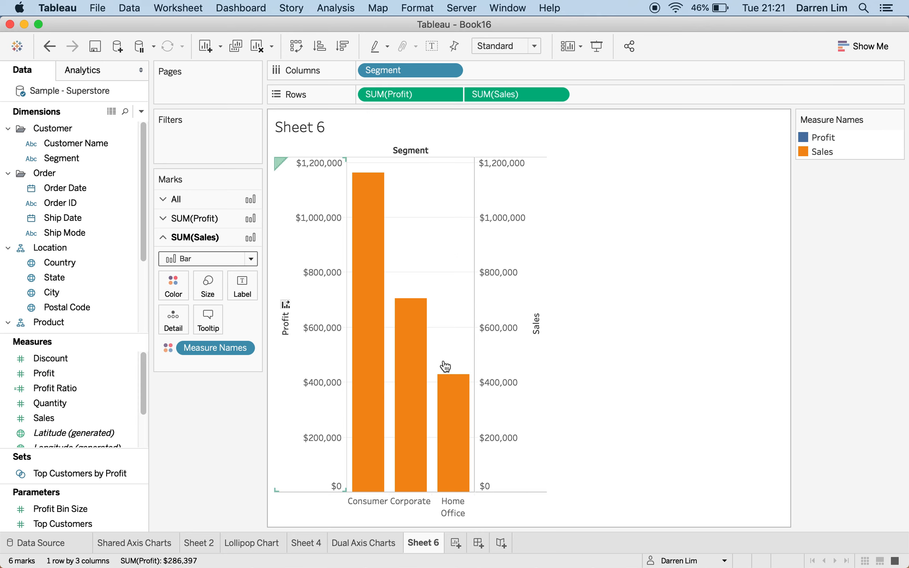
Move Sales ahead of Profit on Rows and make the Profit bars narrower than the Sales bars.
left_click_drag(530, 91, 362, 93)
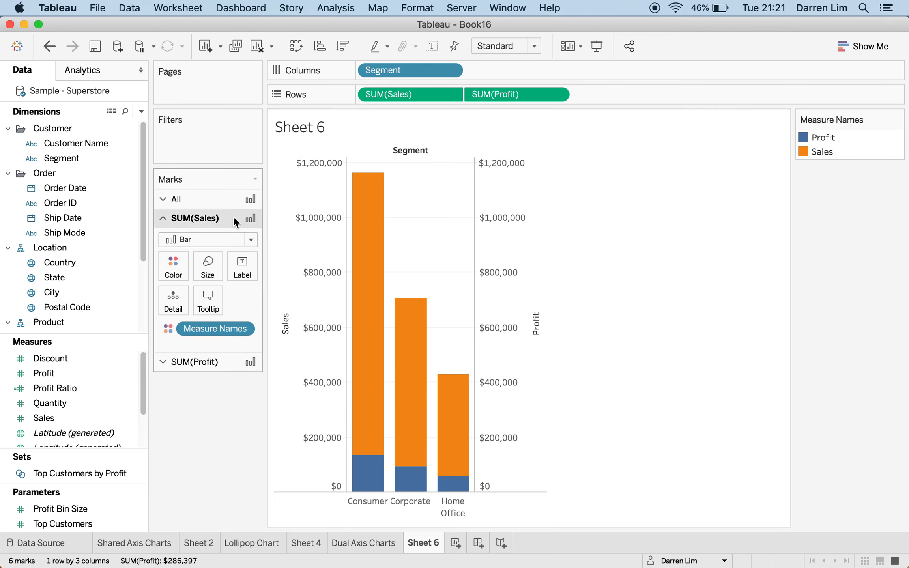
left_click(184, 367)
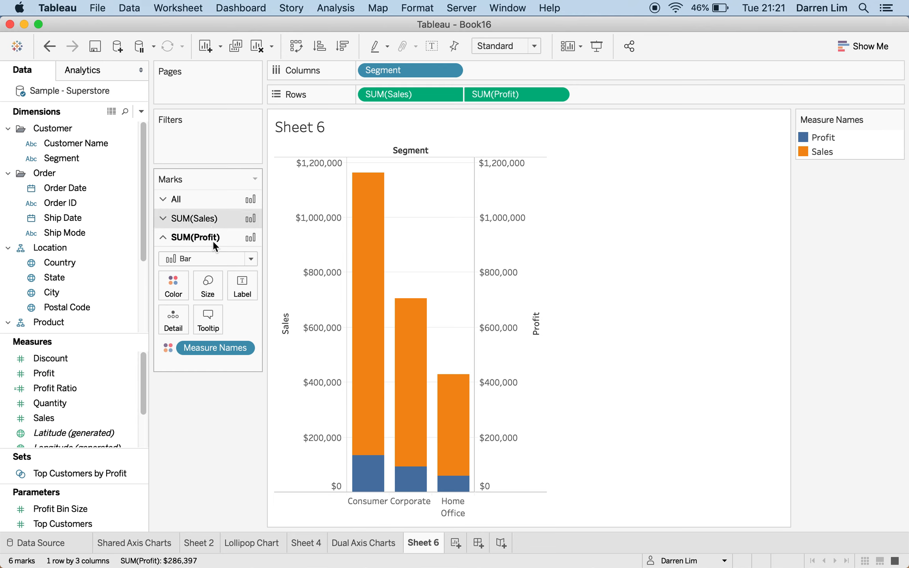
left_click(216, 286)
left_click_drag(290, 321, 241, 321)
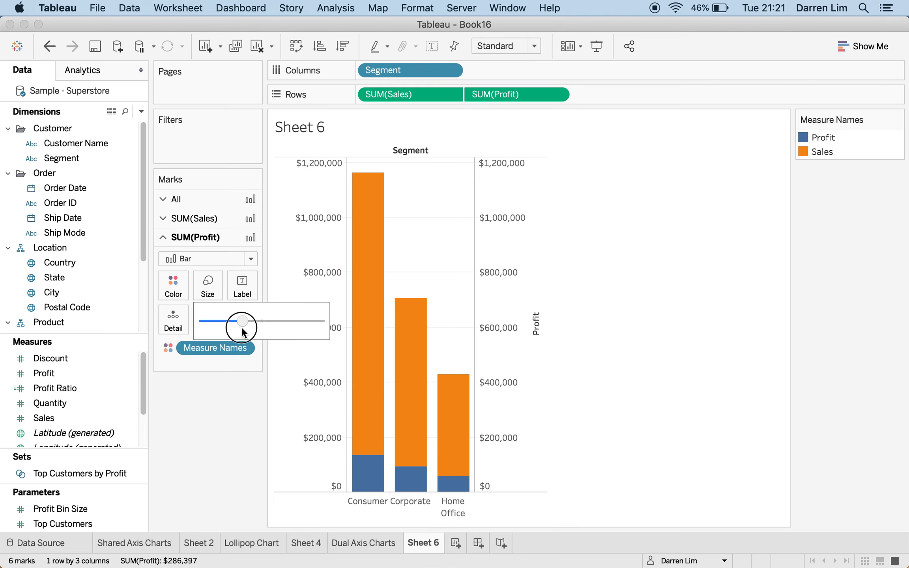
left_click(661, 312)
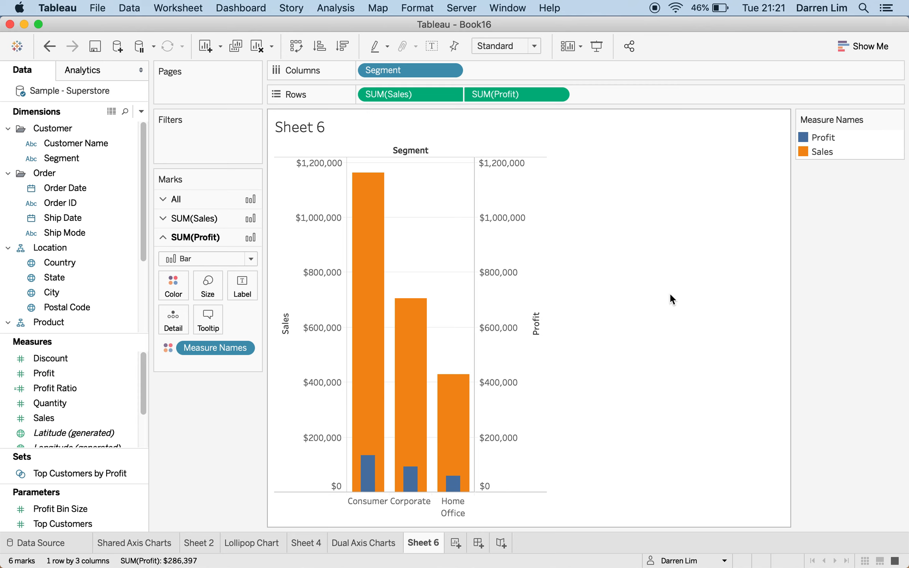
Hide the header of the secondary Profit axis in the segment chart.
right_click(503, 304)
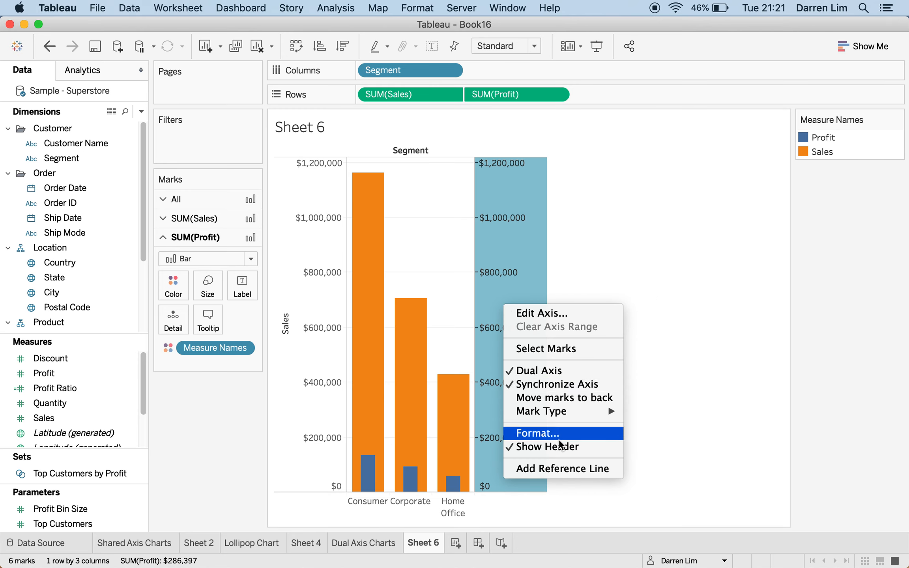
left_click(545, 447)
Try the Entire View fit on the segment chart and return it to Standard.
left_click(525, 46)
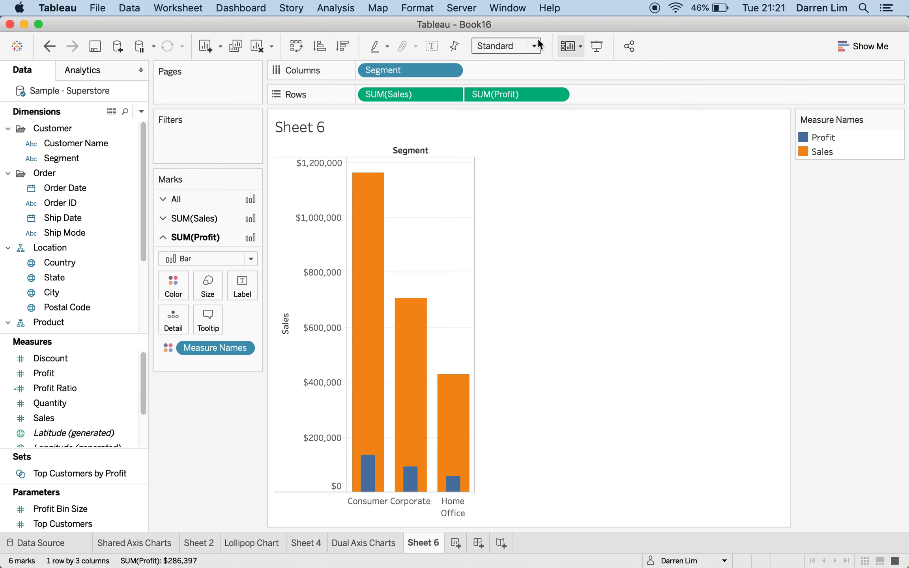
left_click(516, 100)
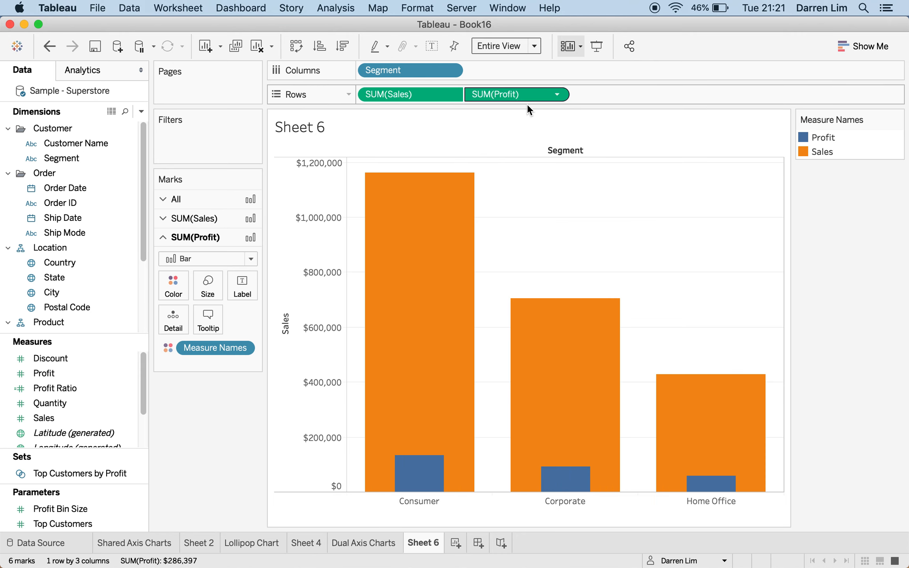
left_click(537, 43)
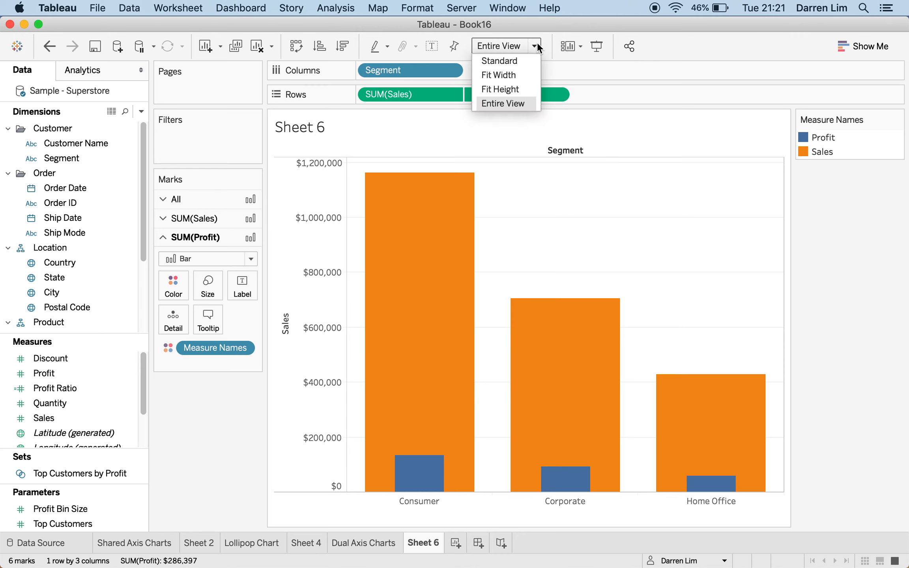
left_click(524, 61)
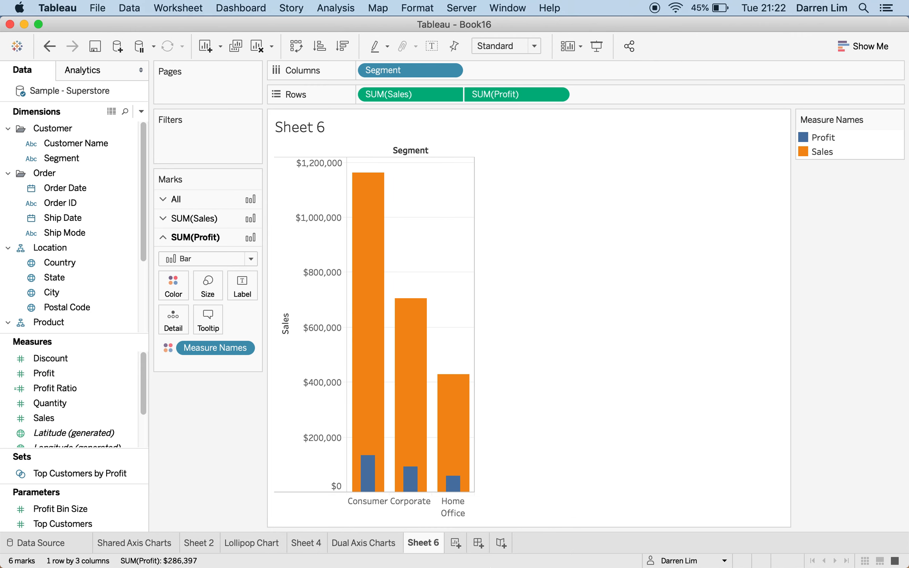
right_click(499, 565)
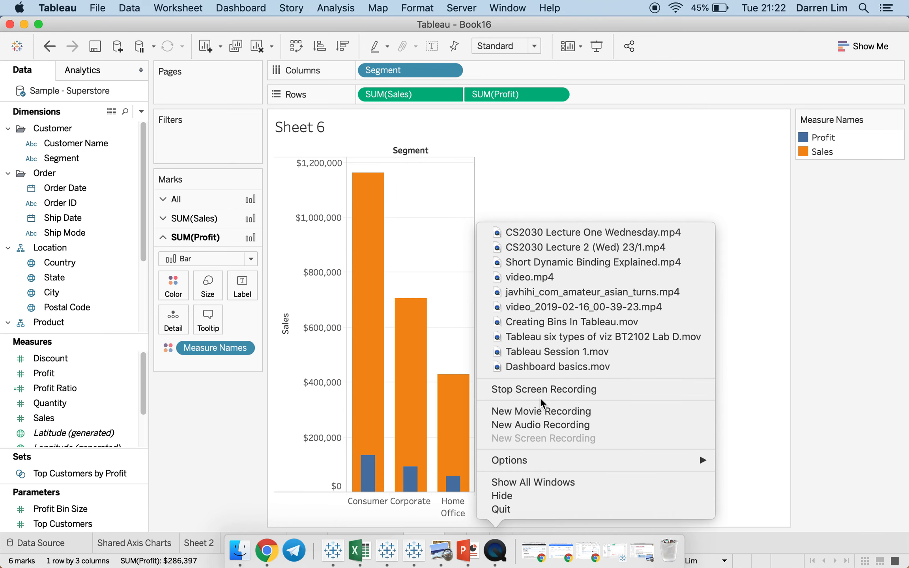